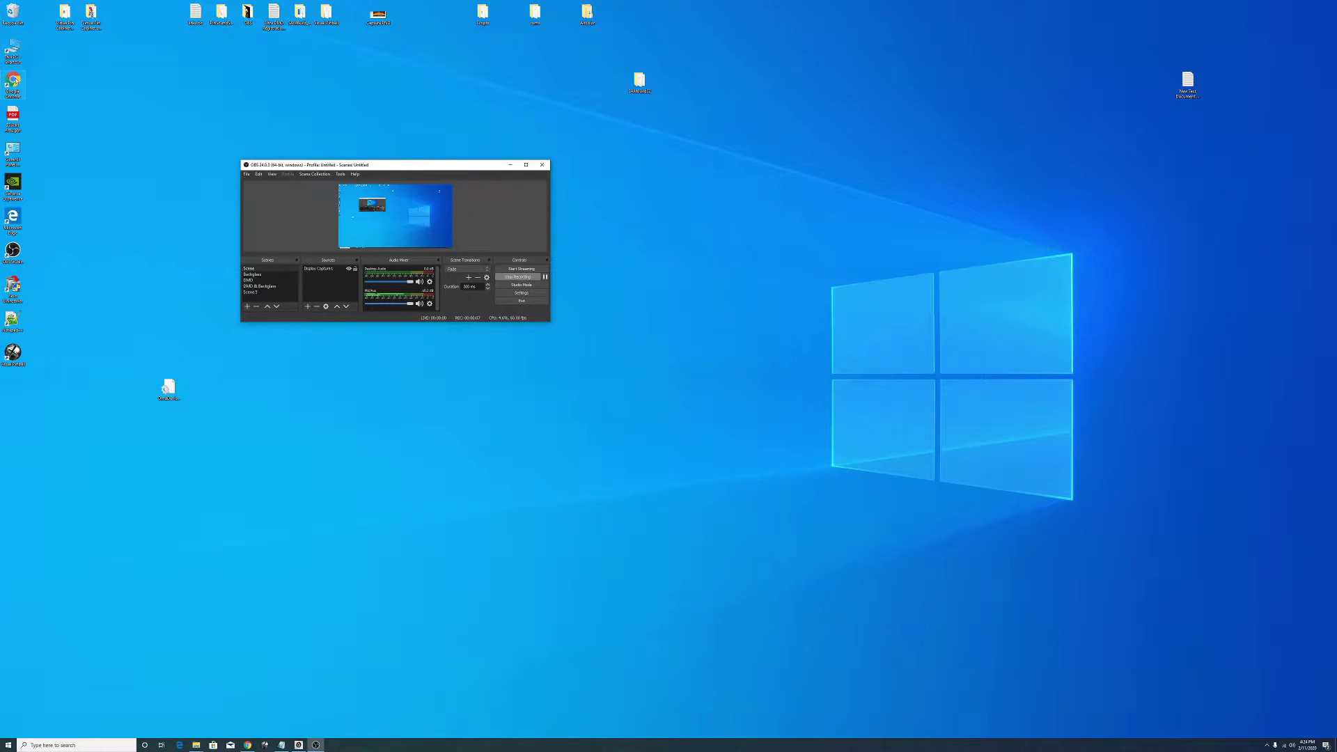
# Step: Copy the Diner (Williams 1990) backglass and table files from the Visual Pinball Tables folder
pyautogui.doubleClick(326, 12)
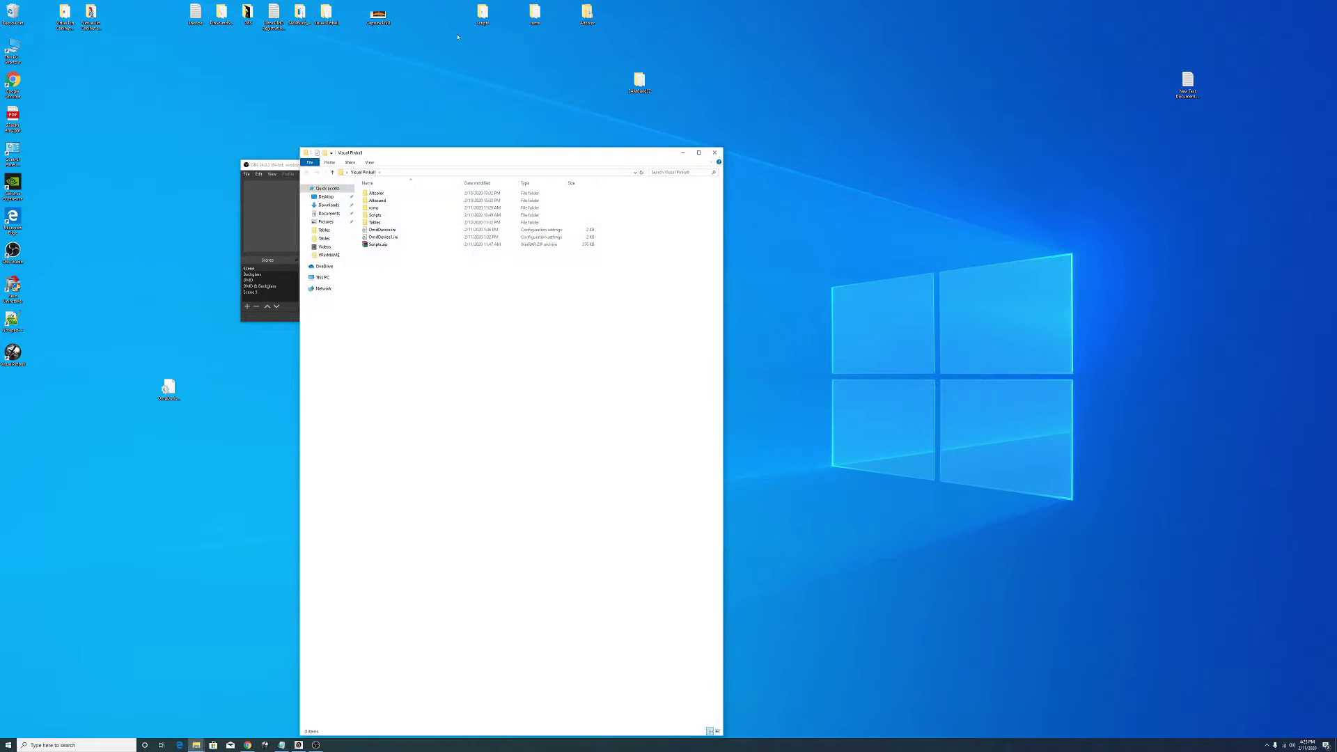
pyautogui.doubleClick(382, 222)
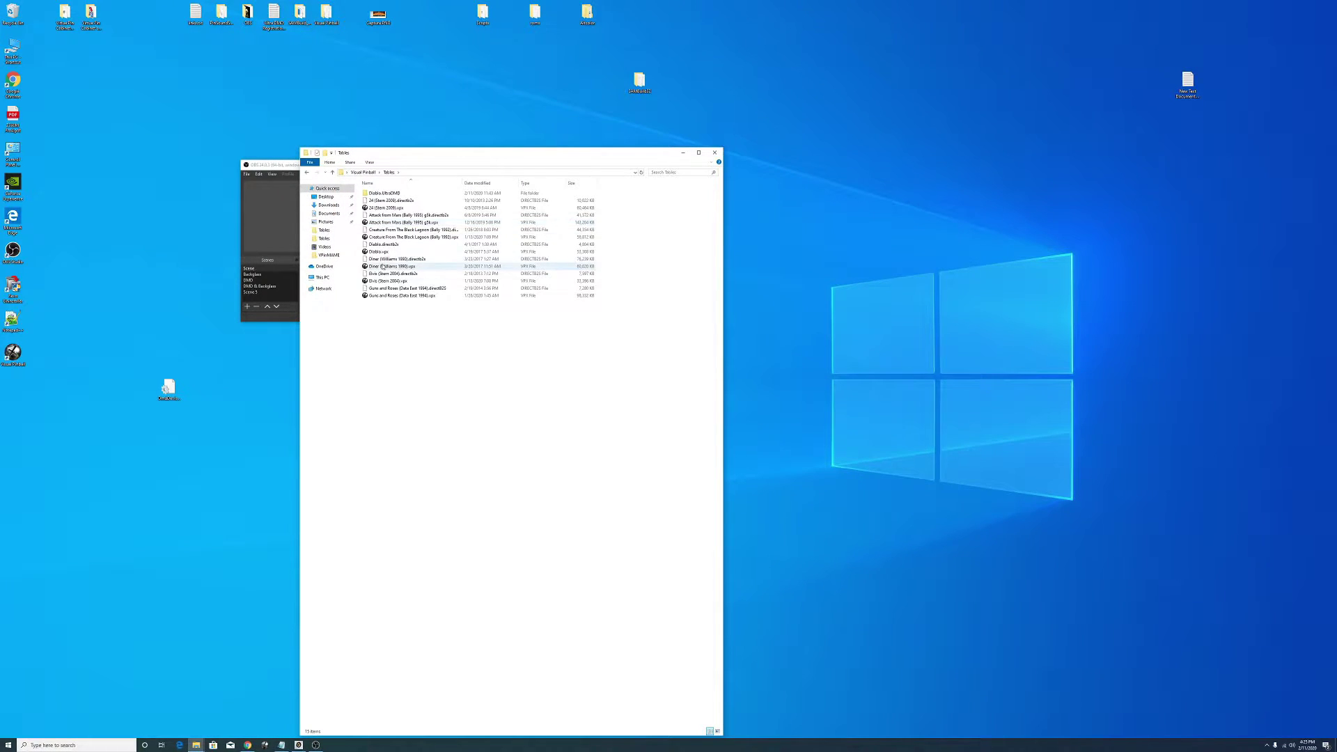
pyautogui.click(380, 259)
pyautogui.keyDown('ctrl'); pyautogui.click(380, 266); pyautogui.keyUp('ctrl')
pyautogui.rightClick(380, 266)
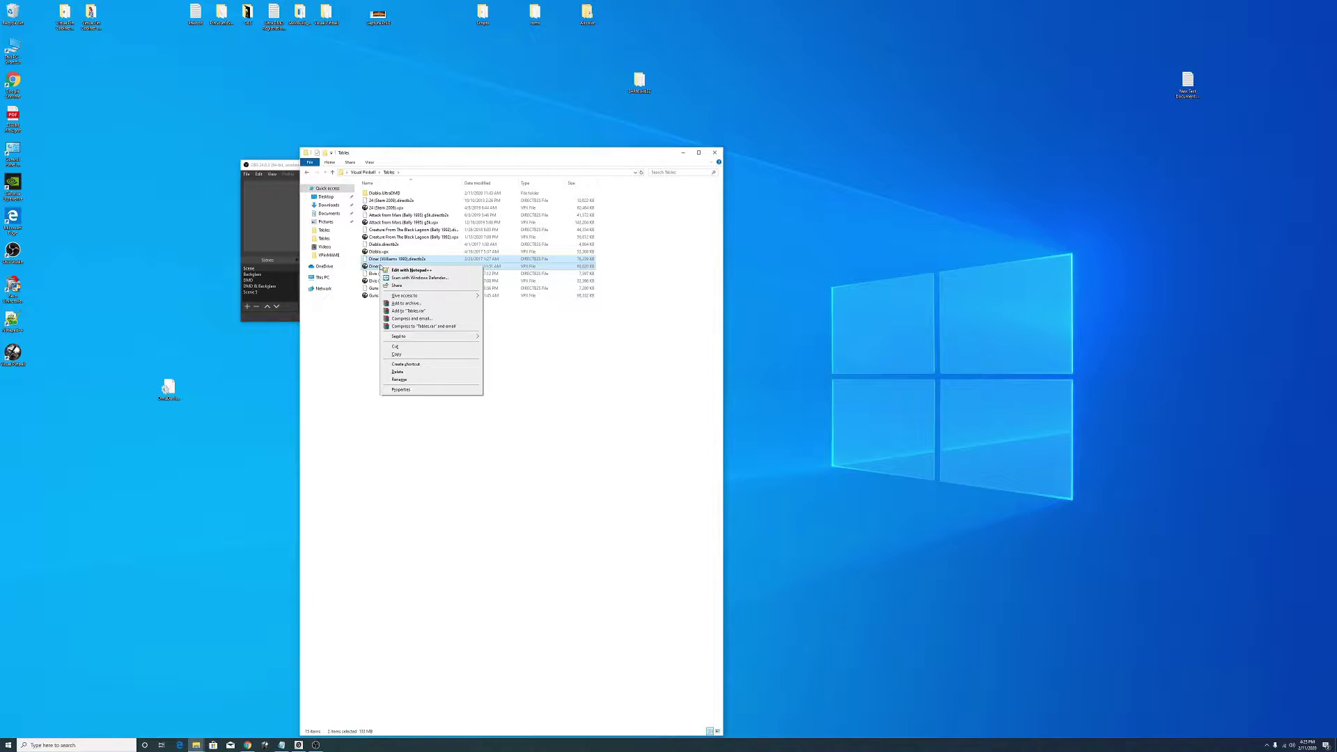
pyautogui.click(396, 354)
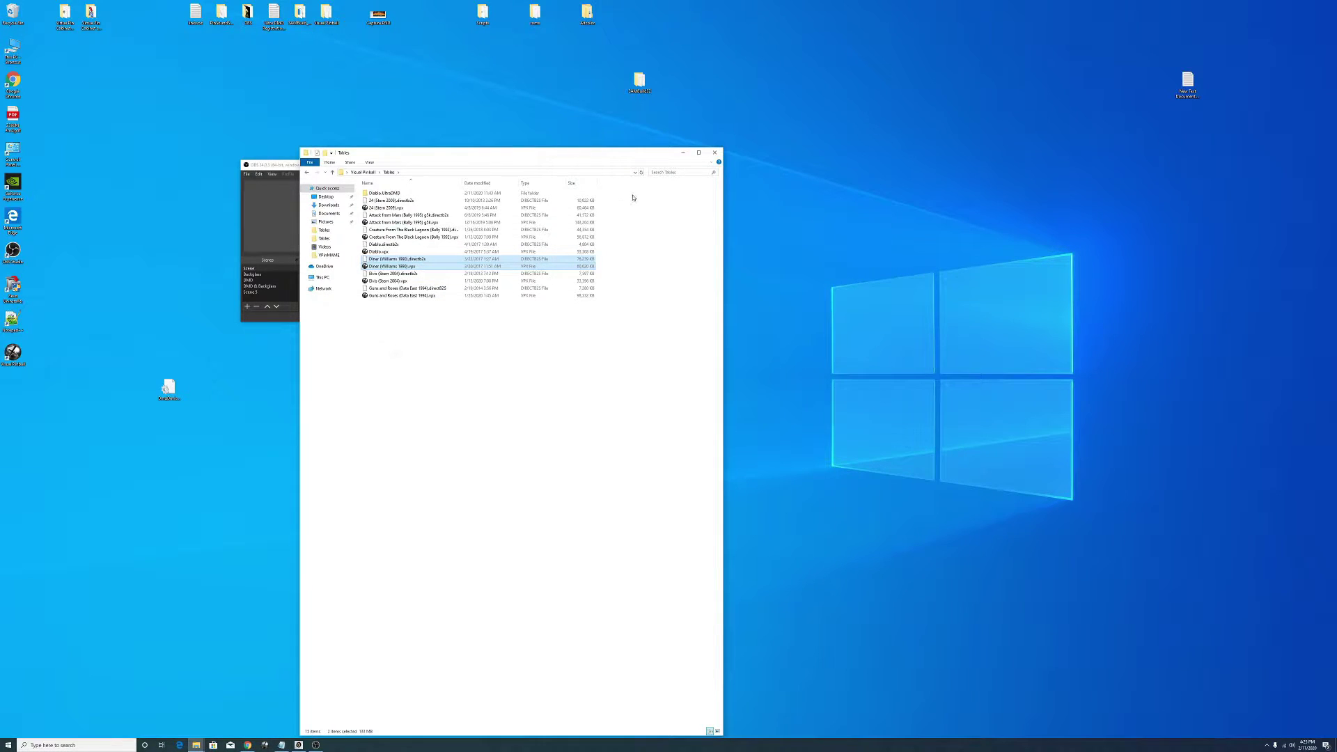
pyautogui.click(714, 153)
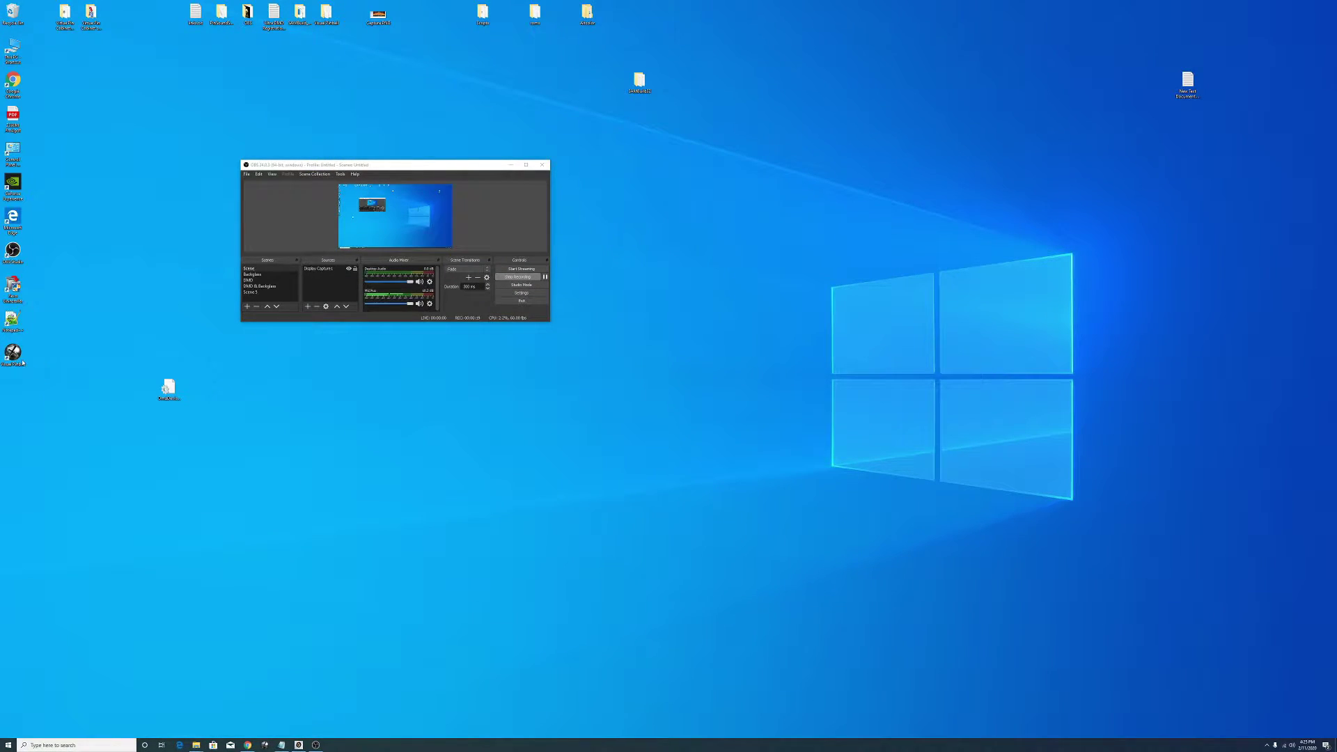
# Step: Paste both Diner files into Tables in the Visual Pinball shortcut's install location
pyautogui.rightClick(16, 354)
pyautogui.click(49, 380)
pyautogui.moveTo(488, 152); pyautogui.dragTo(687, 100)
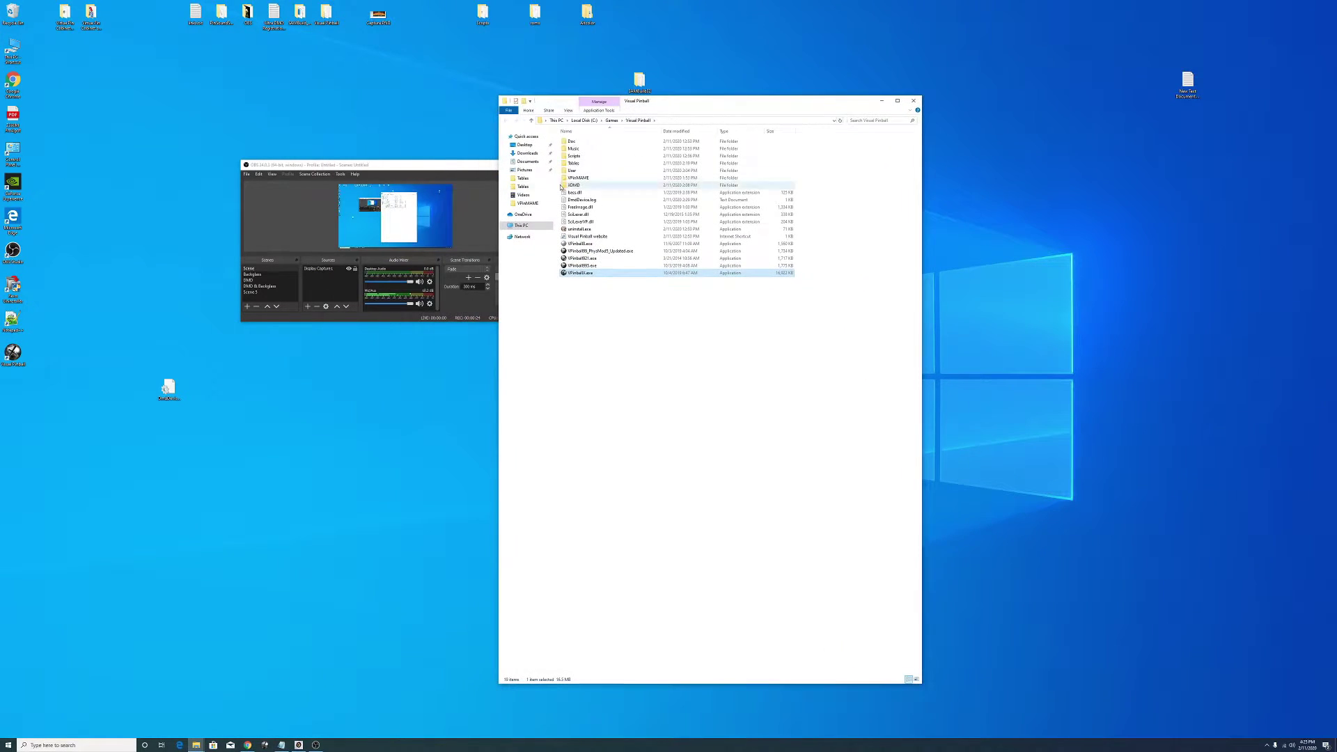
pyautogui.doubleClick(573, 164)
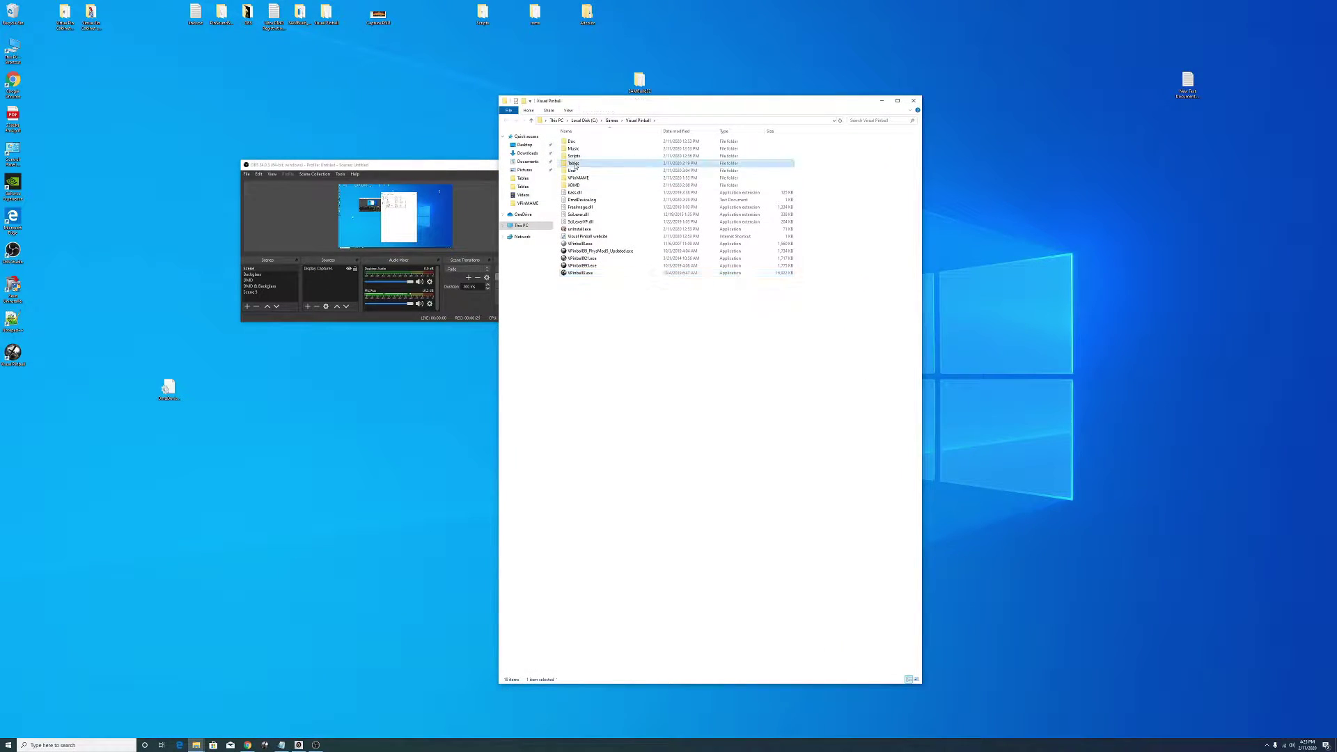
pyautogui.rightClick(593, 327)
pyautogui.click(608, 376)
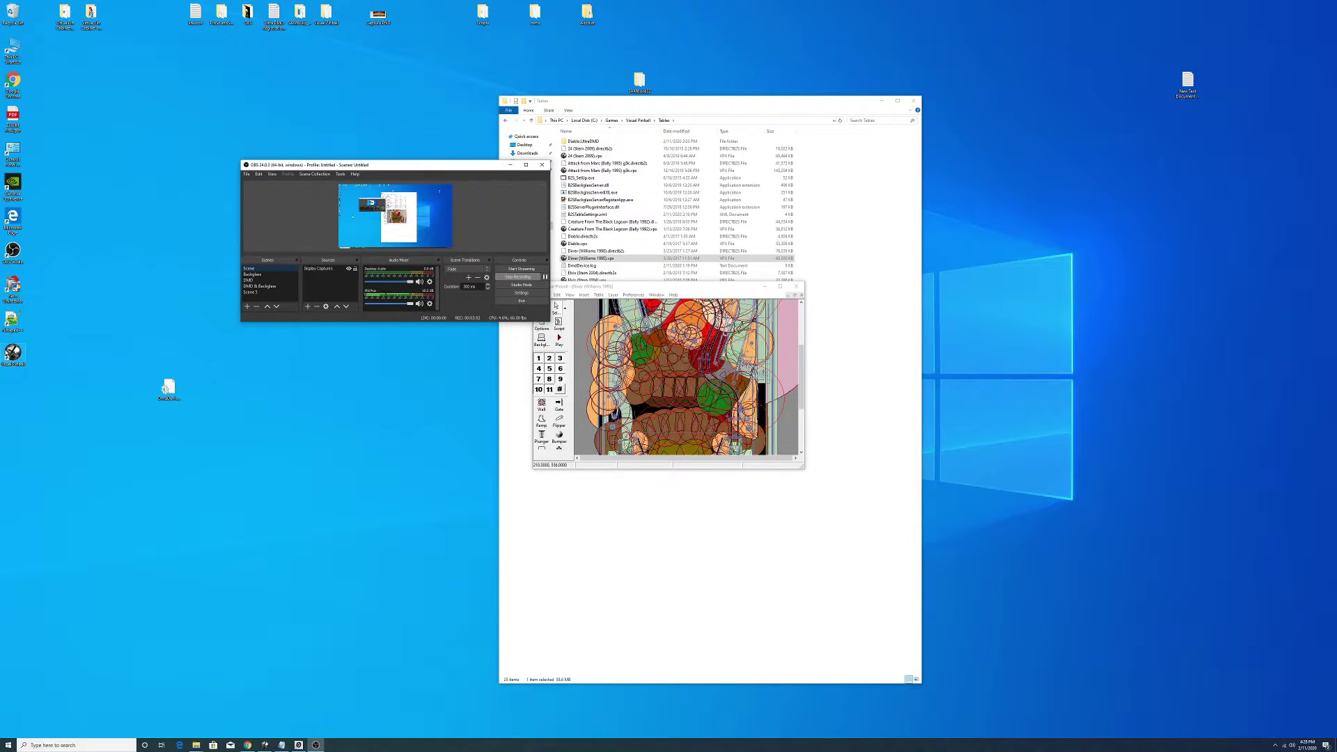
# Step: Browse to Tables with Ctrl+O, cancel the dialog, and open the Visual Pinball install folder
pyautogui.hotkey('ctrl', 'o')
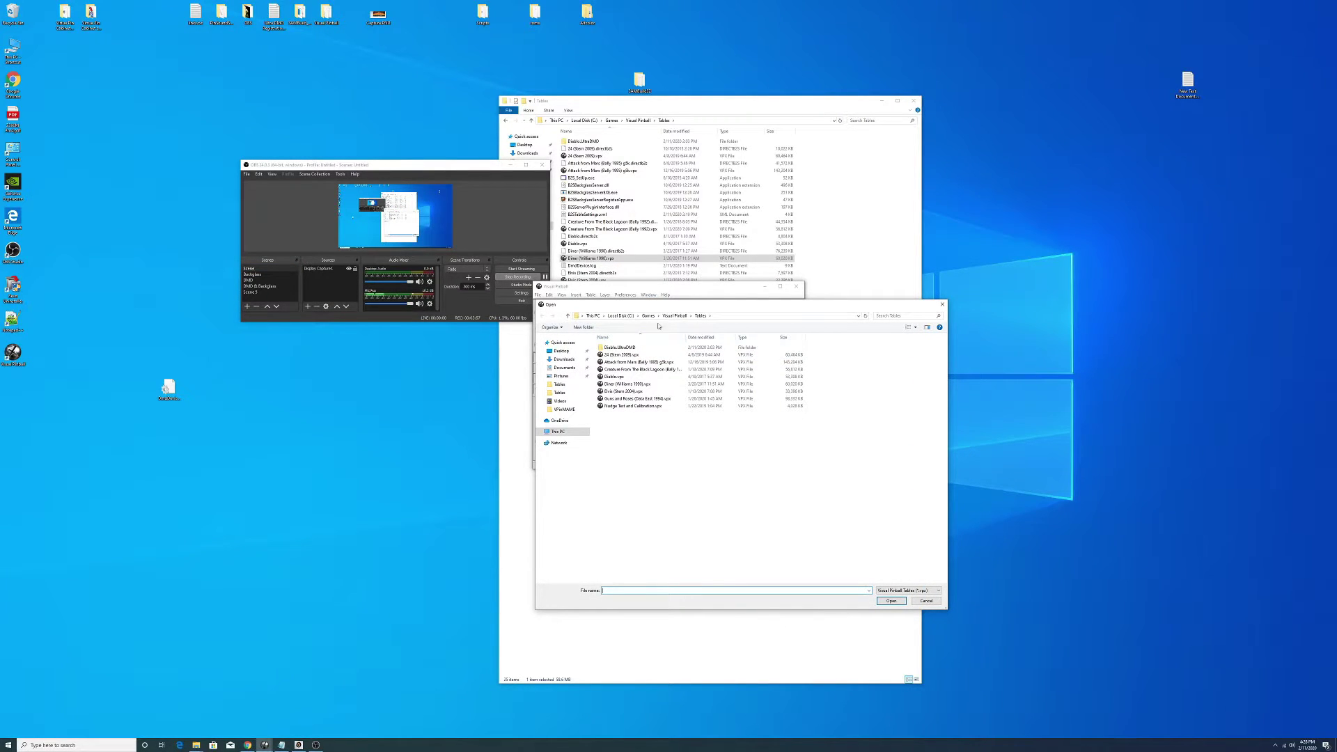
pyautogui.click(672, 316)
pyautogui.doubleClick(617, 372)
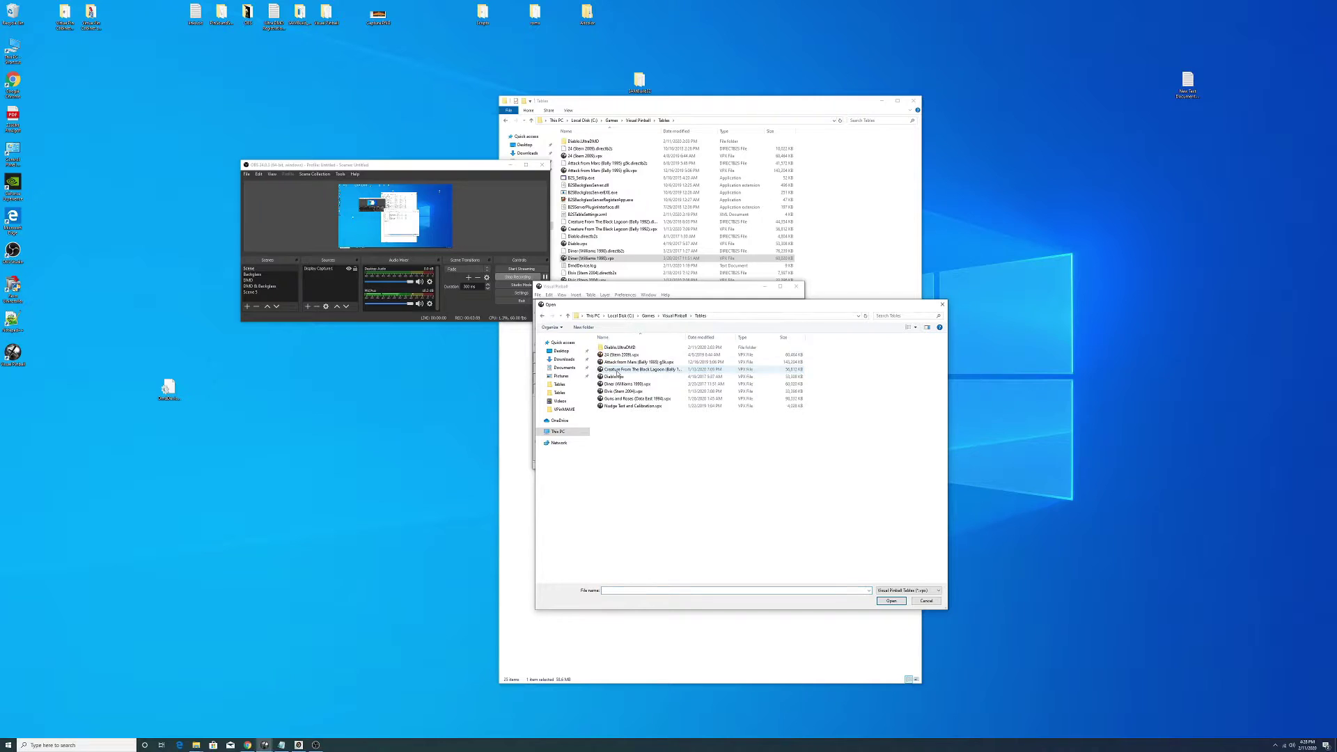
pyautogui.click(941, 305)
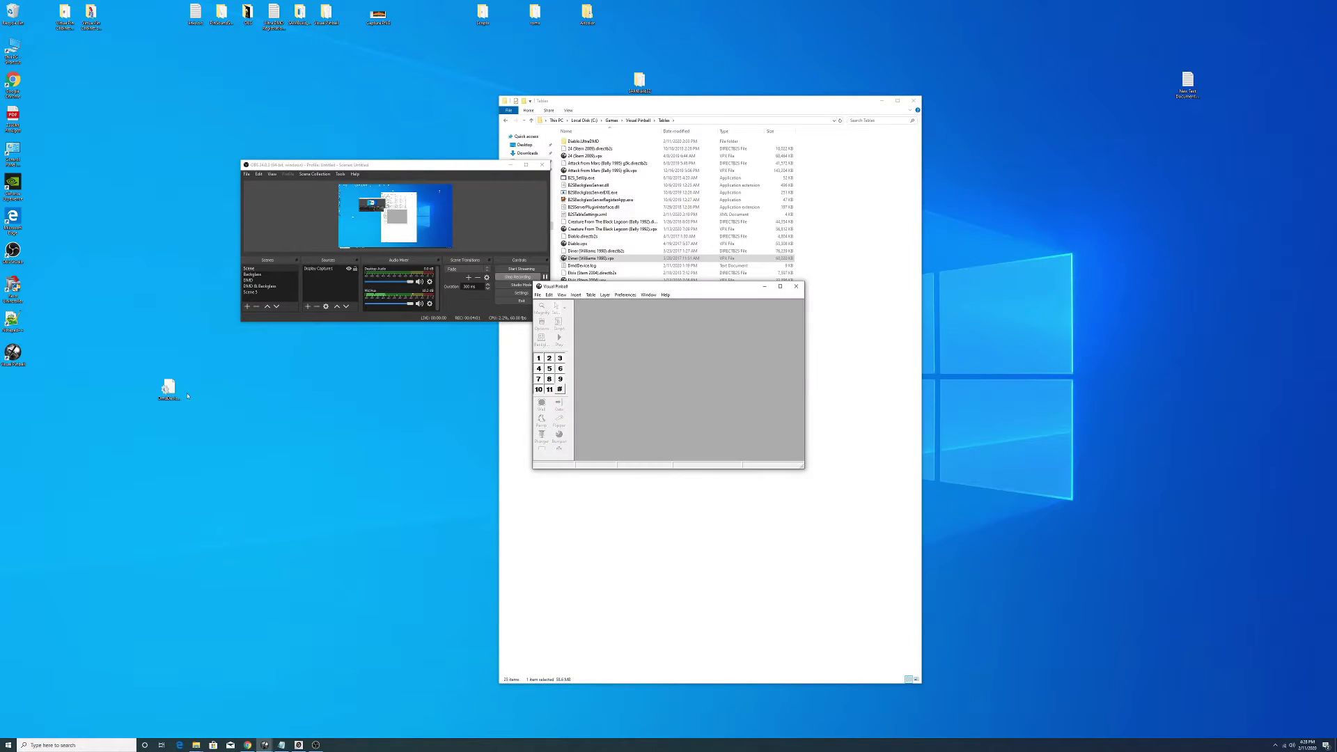
pyautogui.rightClick(3, 348)
pyautogui.click(41, 366)
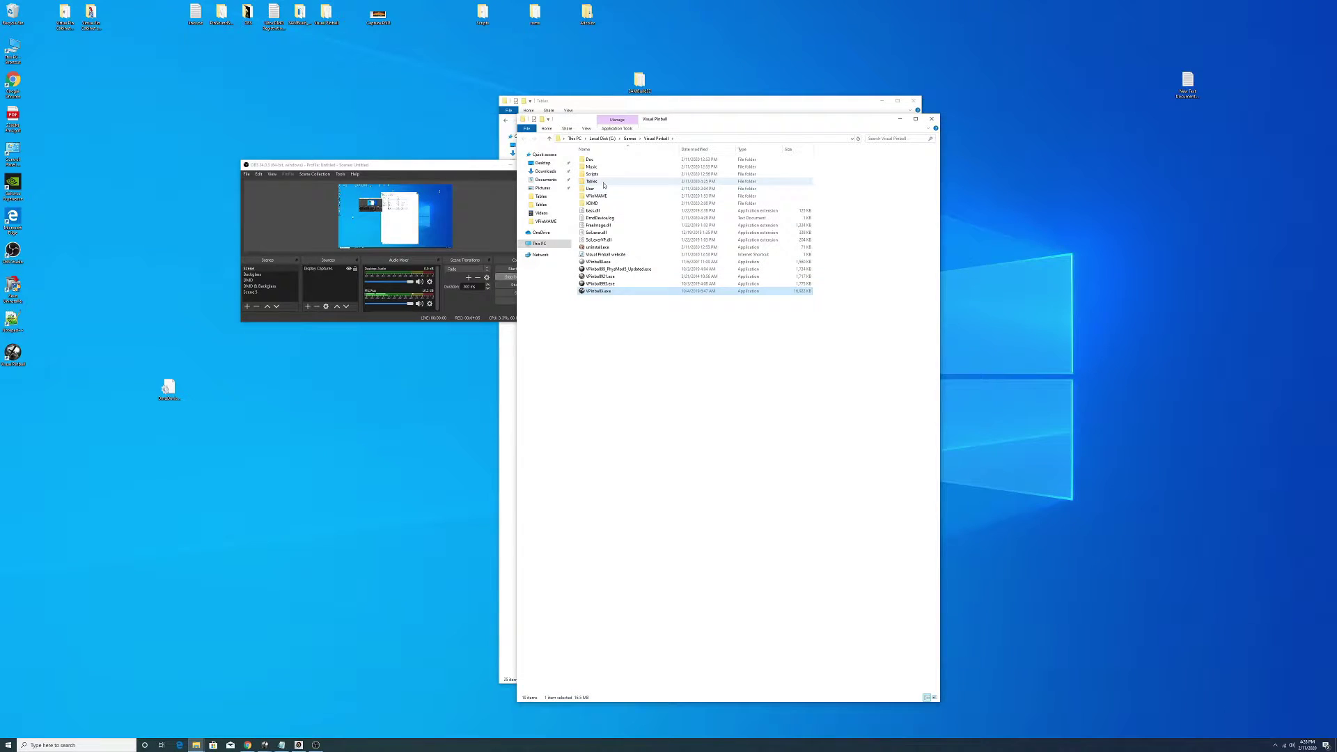
# Step: Launch B2S_SetUp.exe from Tables and edit the LED Display Width and X Offset values
pyautogui.doubleClick(611, 182)
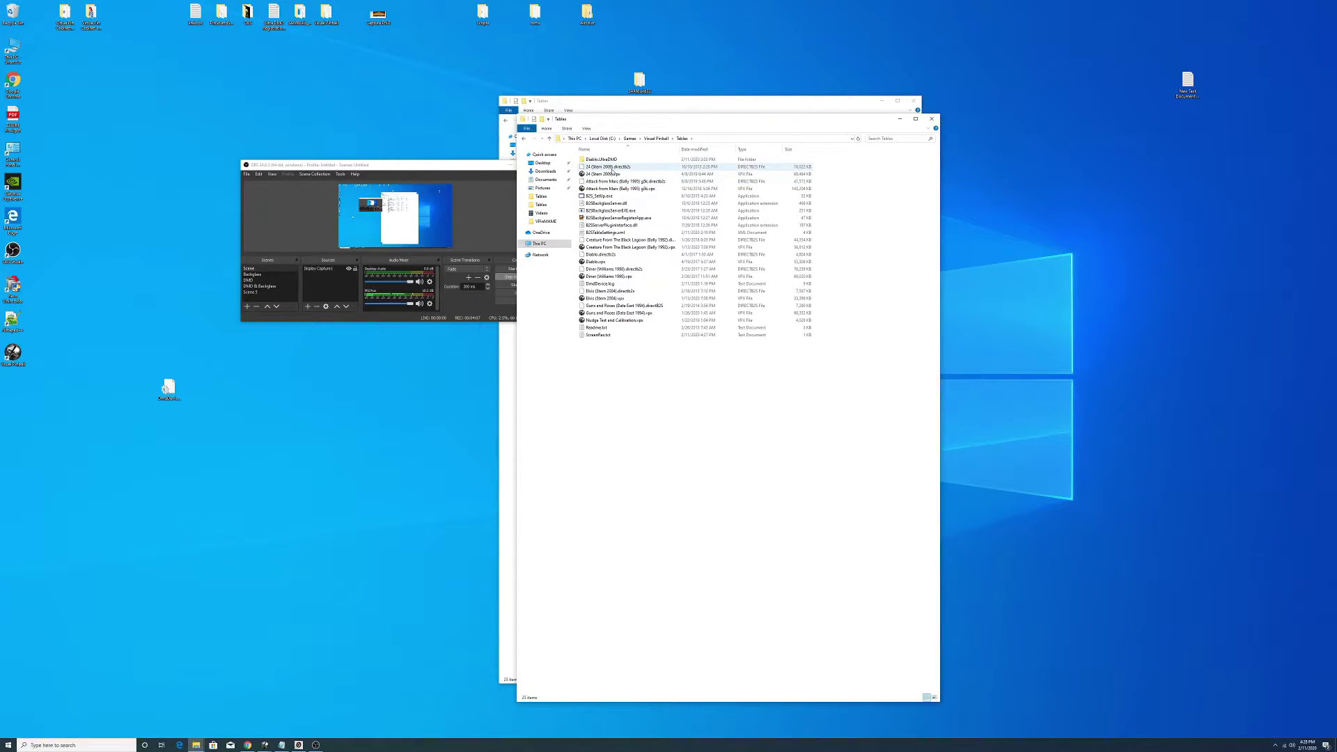
pyautogui.doubleClick(600, 196)
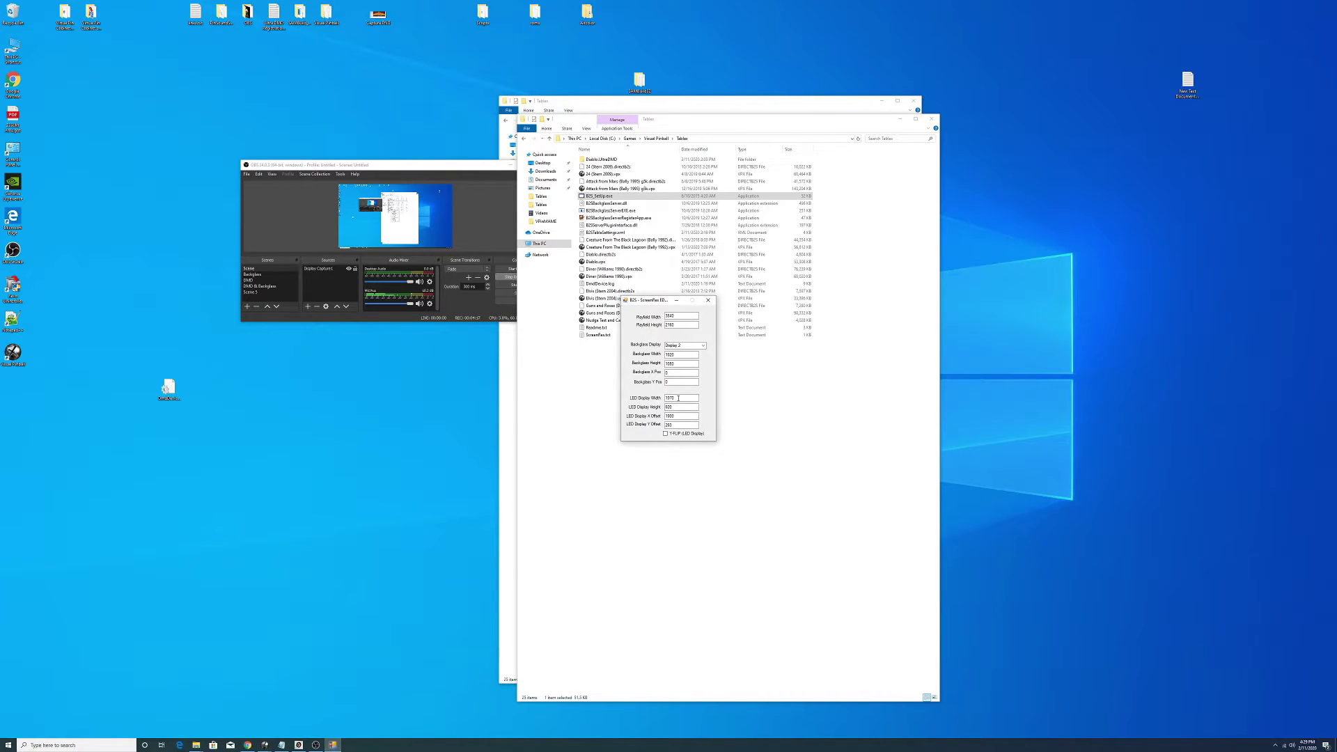
pyautogui.click(677, 398)
pyautogui.click(673, 415)
# Step: Close the ScreenRes Editor, run B2SBackglassServerRegisterApp.exe, and relaunch B2S_SetUp.exe
pyautogui.click(708, 300)
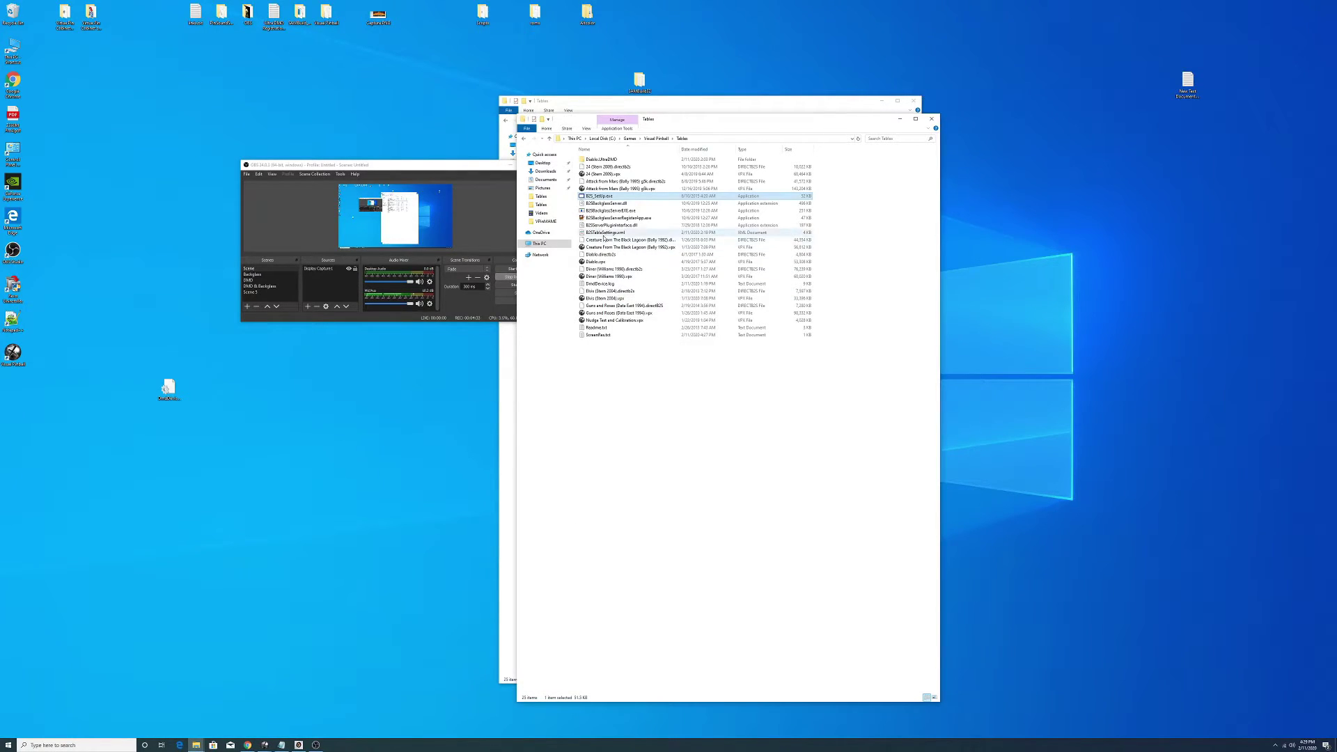
pyautogui.doubleClick(598, 219)
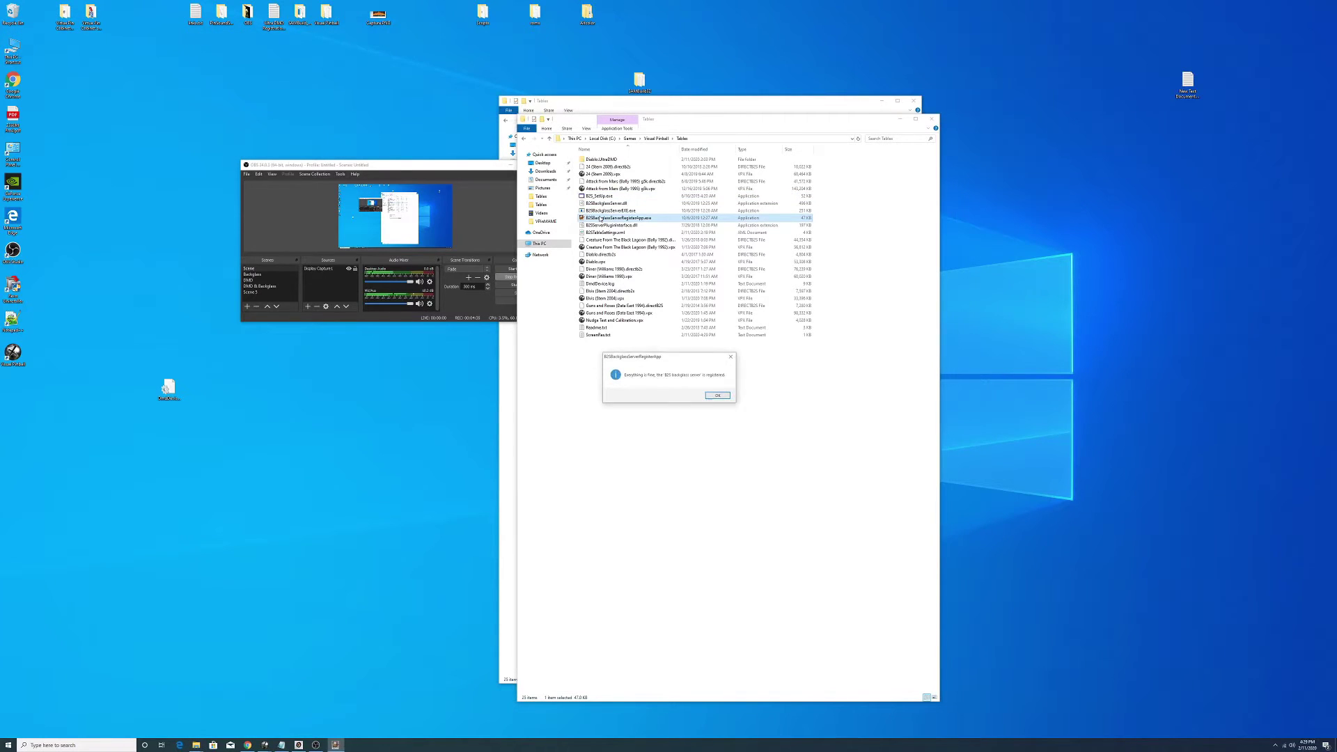
pyautogui.click(731, 357)
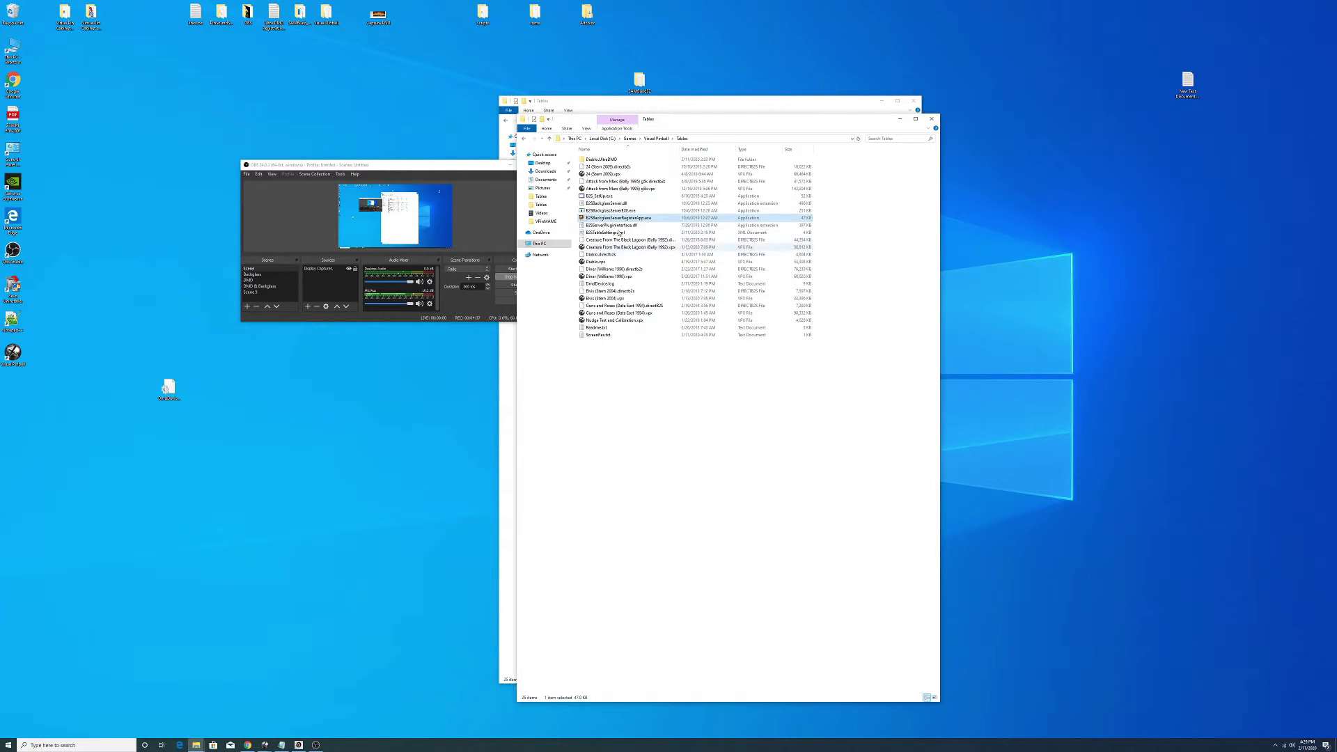
pyautogui.doubleClick(599, 196)
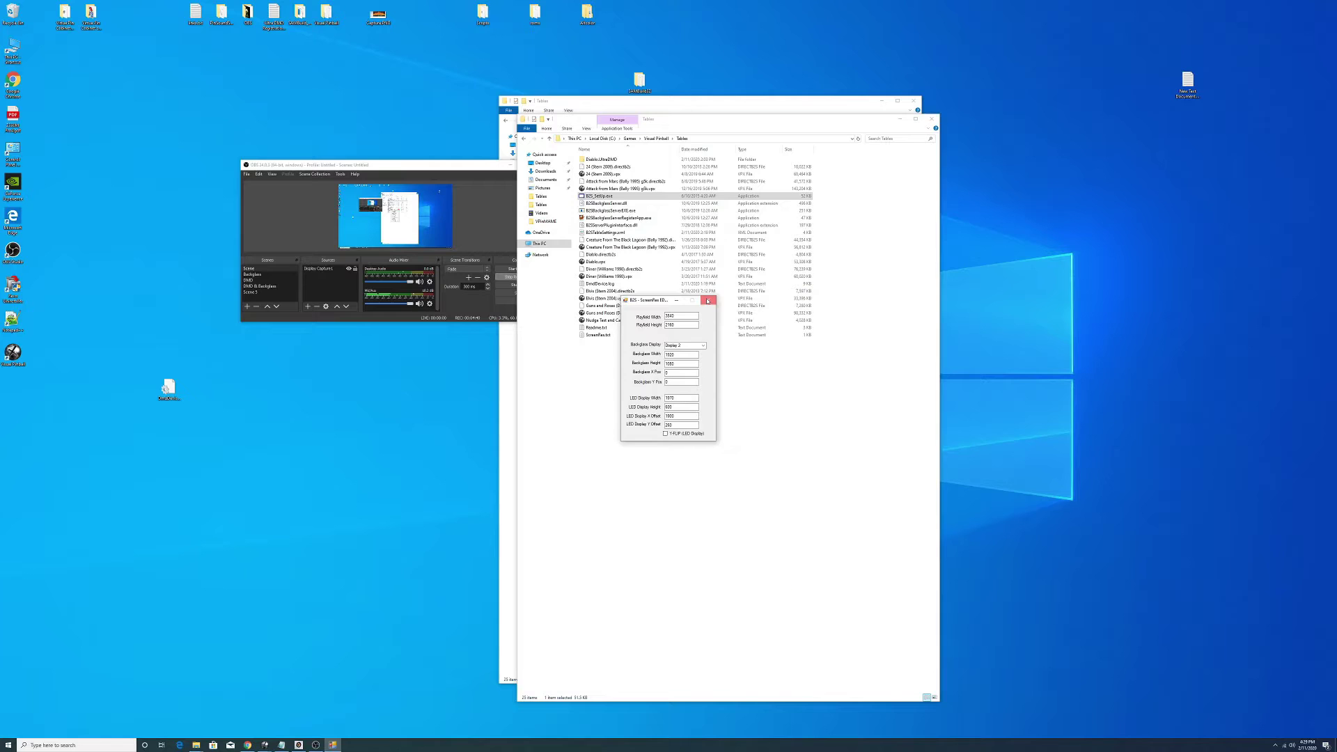
# Step: Close the B2S ScreenRes Editor with Alt+F4
pyautogui.hotkey('alt', 'F4')
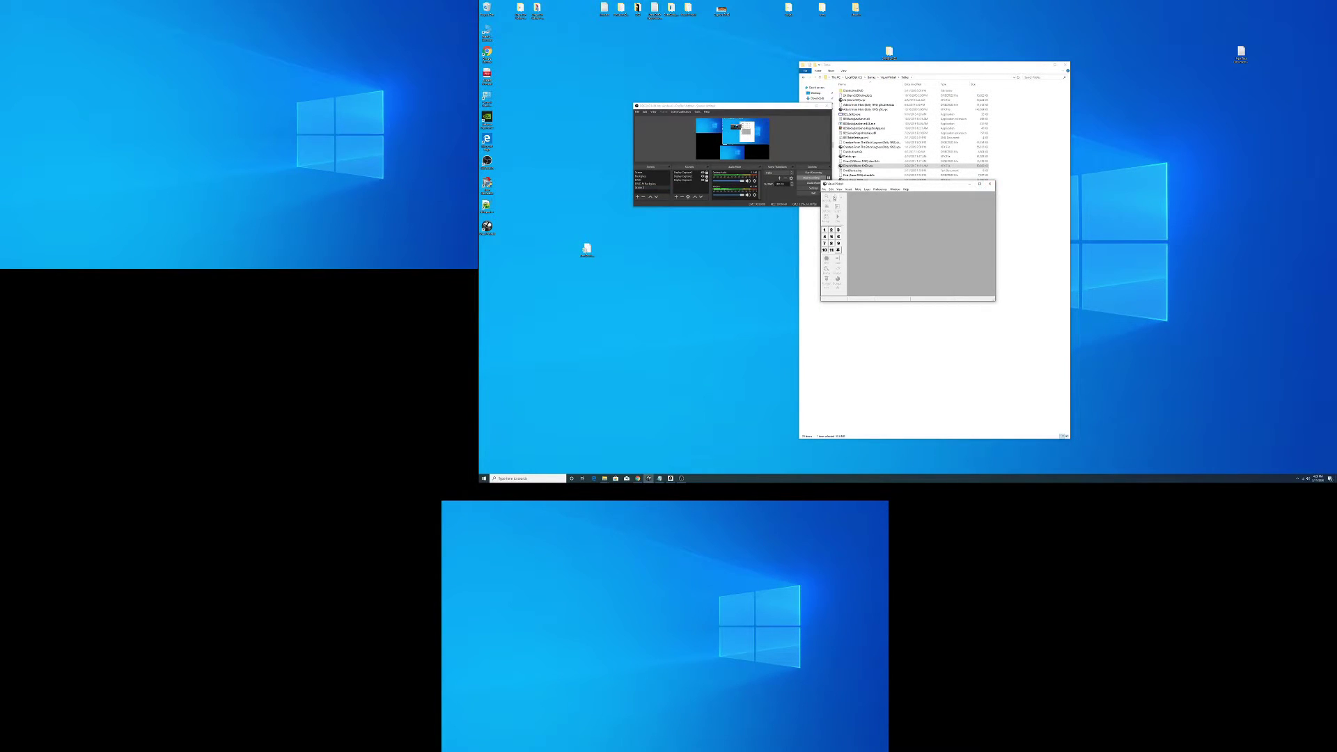
# Step: Load the recent Diner .vpx table from the File menu
pyautogui.click(824, 190)
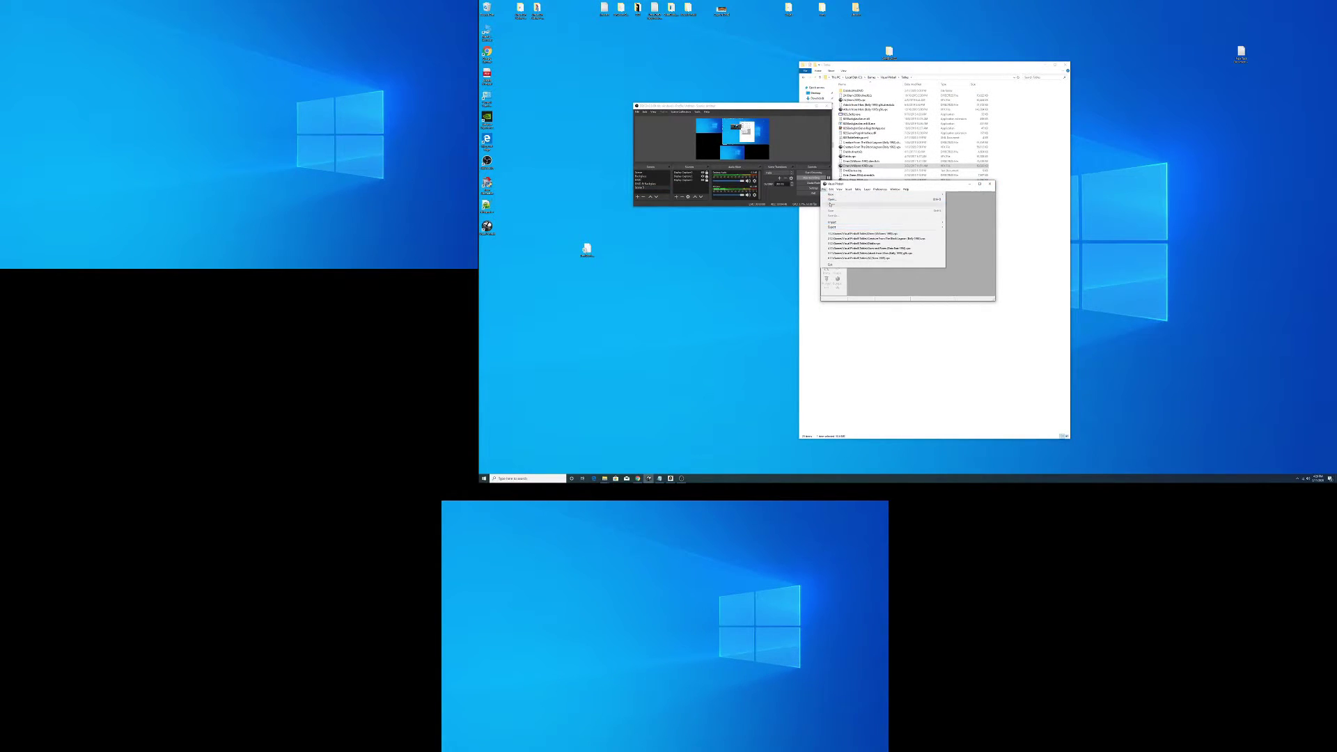
pyautogui.click(830, 201)
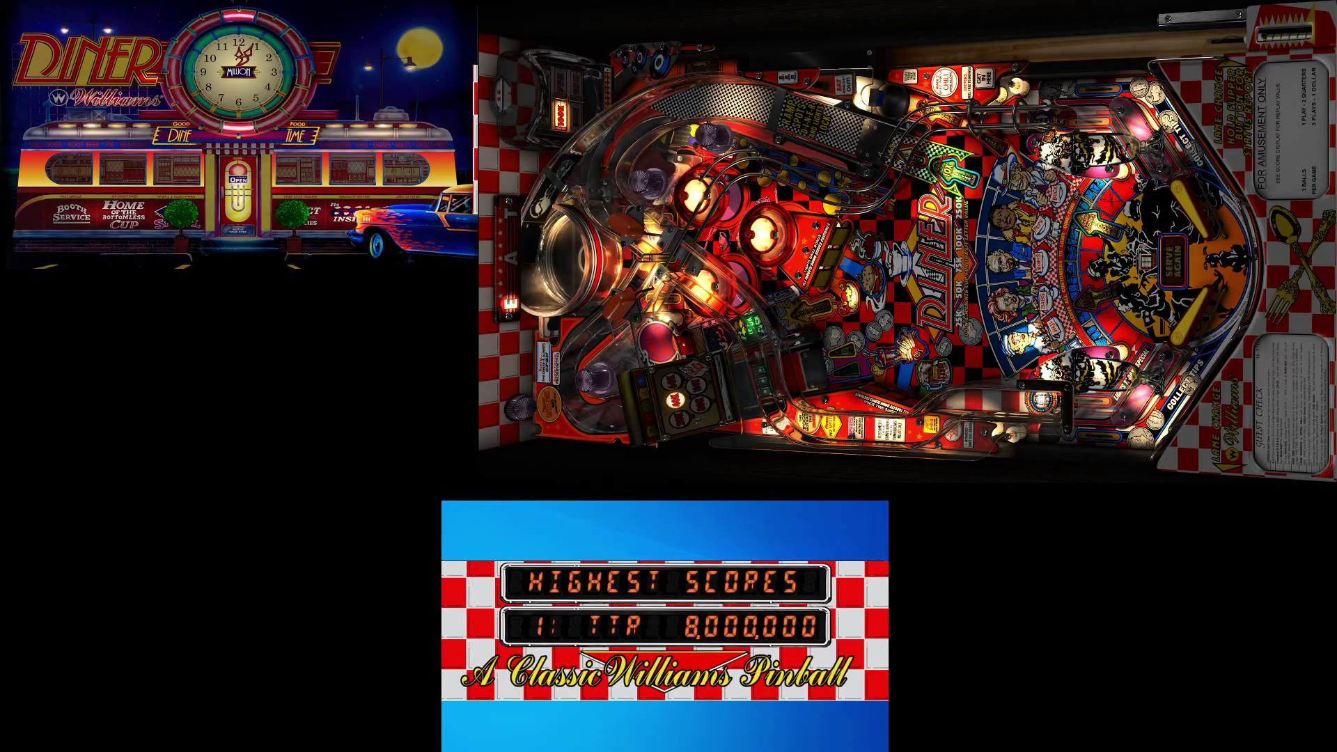
# Step: Check the VPinMAME game options, insert a coin with 5, then quit the table with Esc
pyautogui.press('F1')
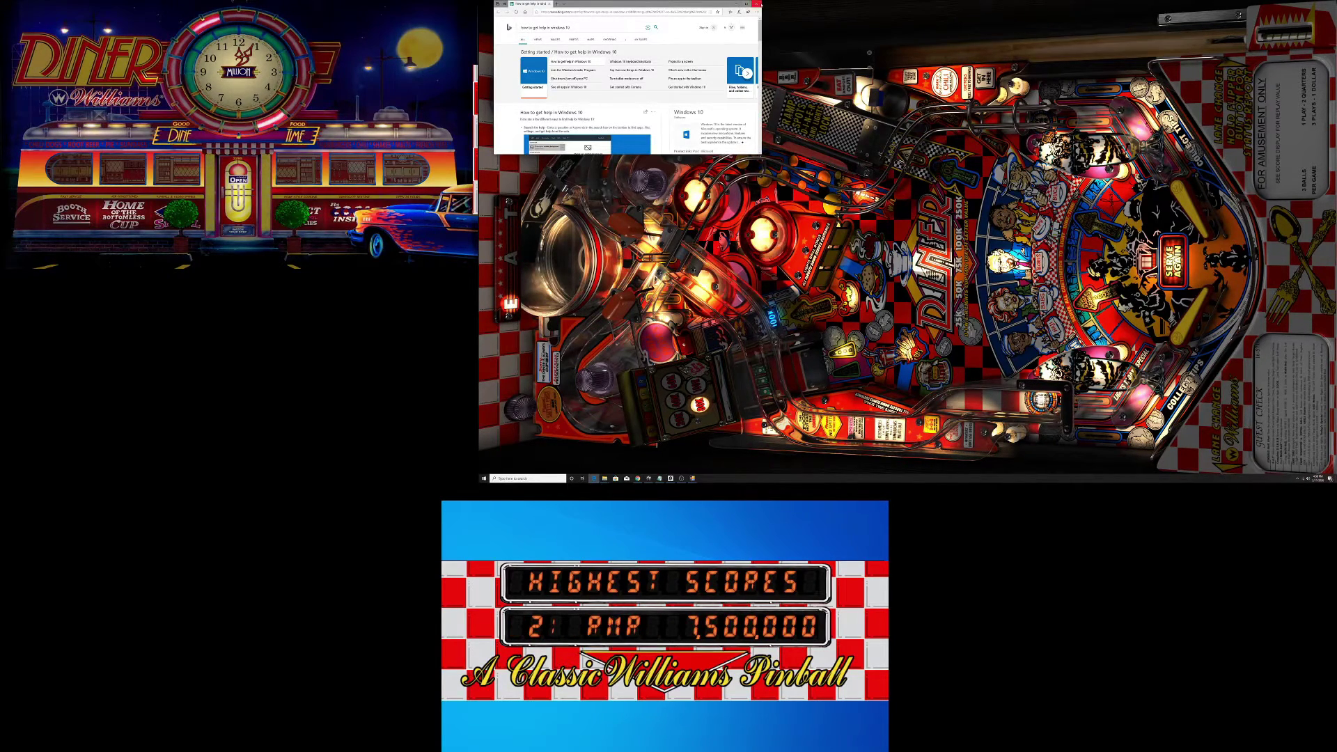
pyautogui.click(756, 3)
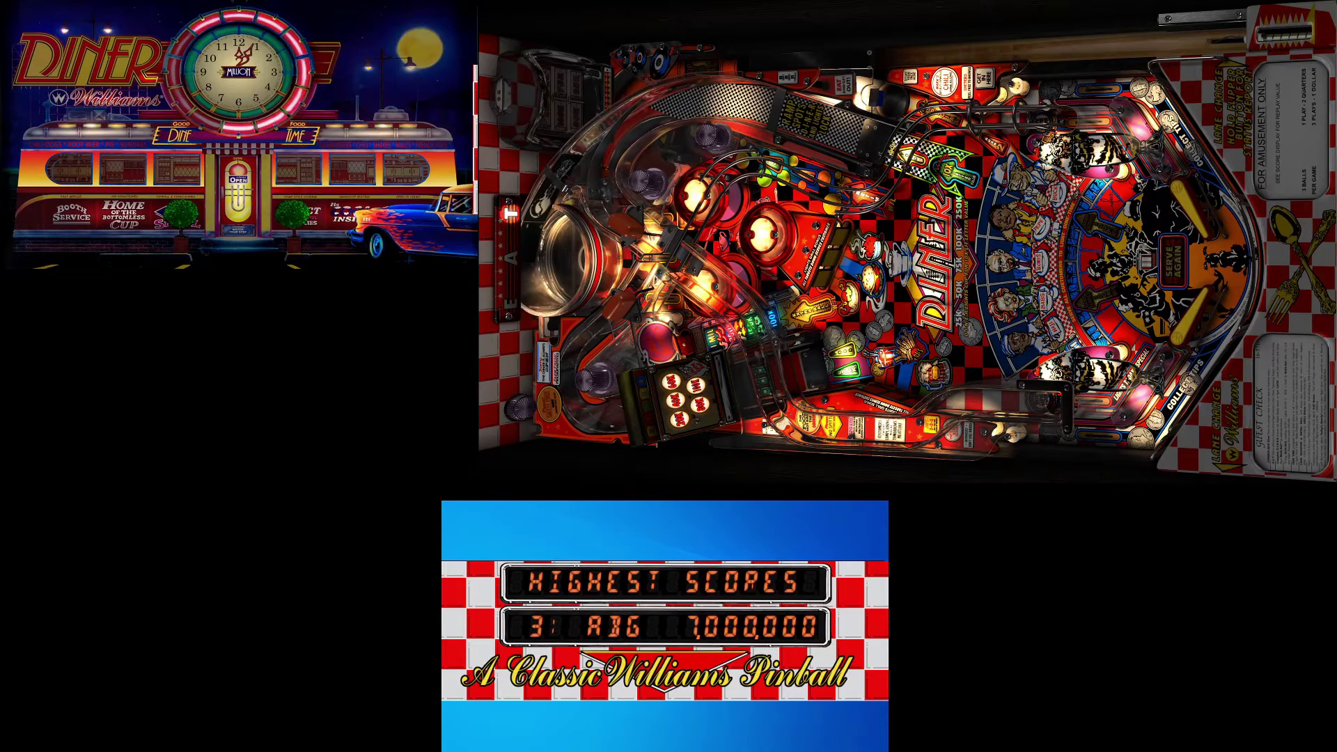
pyautogui.press('Return')
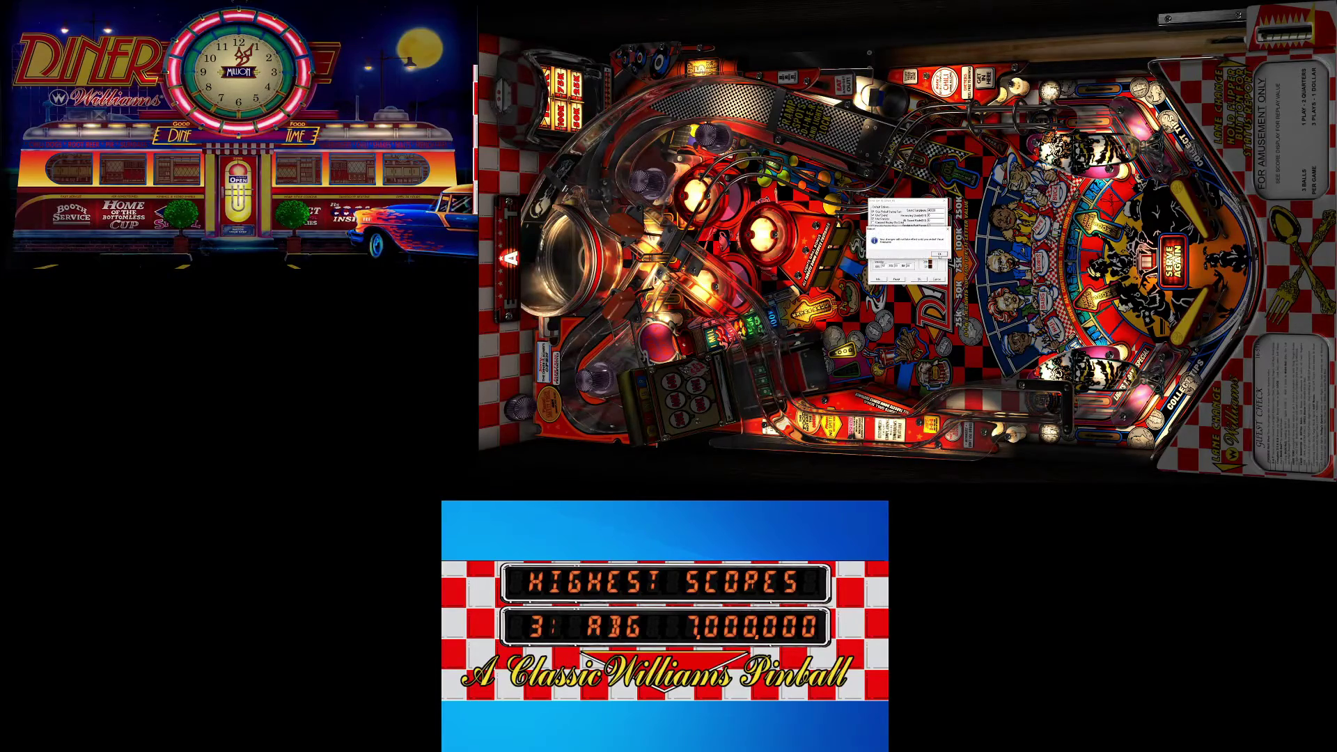
pyautogui.click(918, 279)
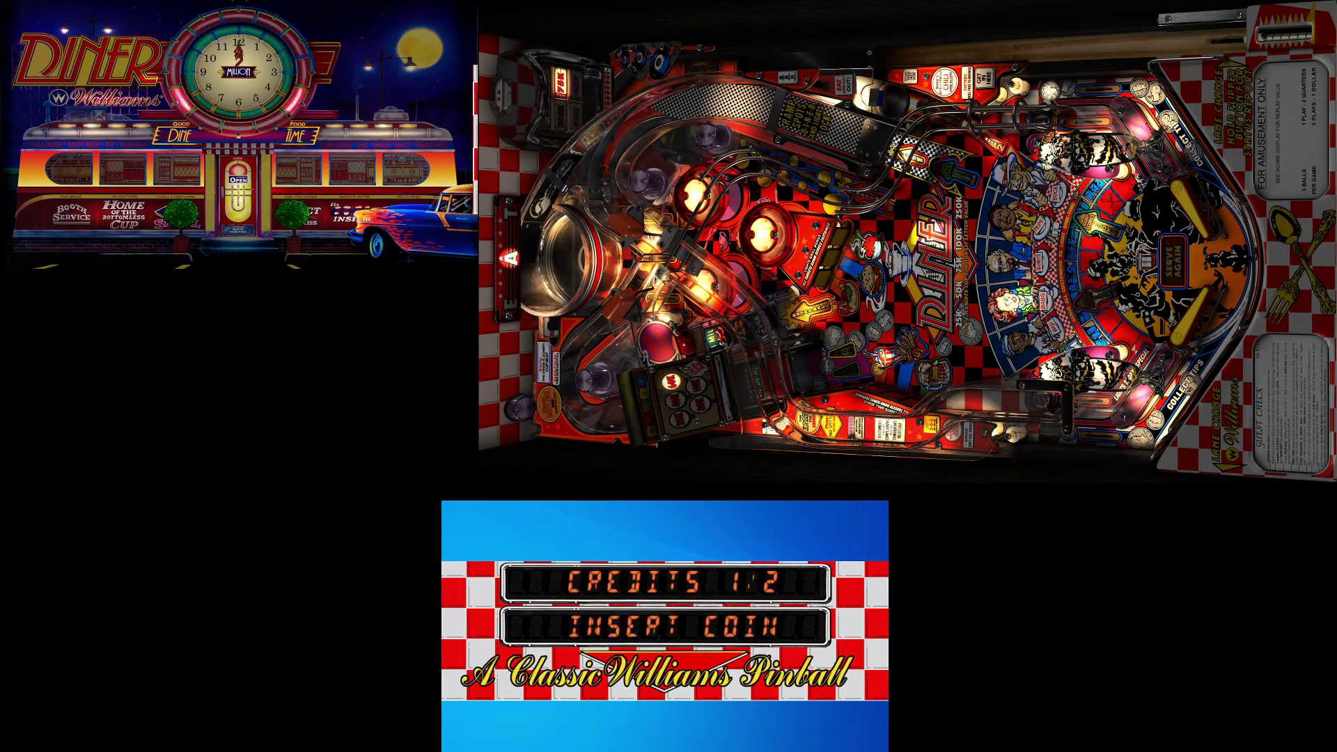
pyautogui.press('5')
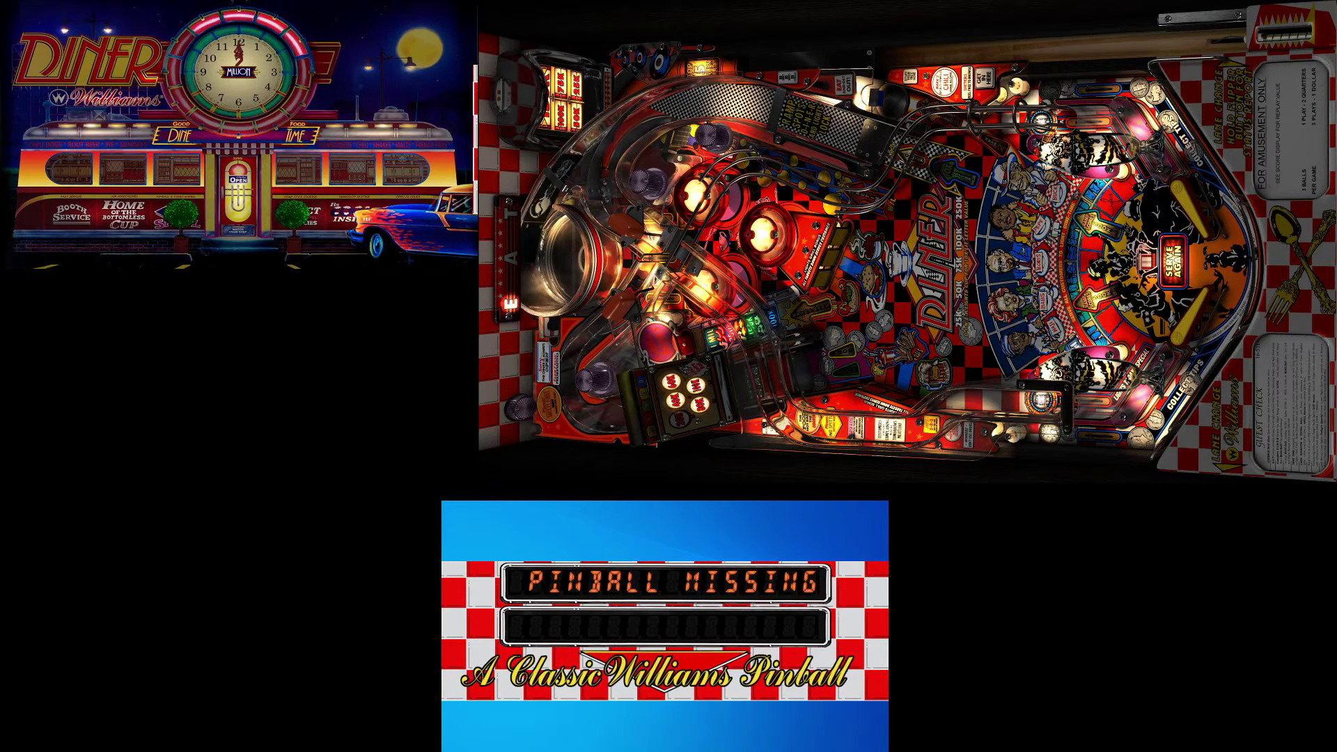
pyautogui.press('Escape')
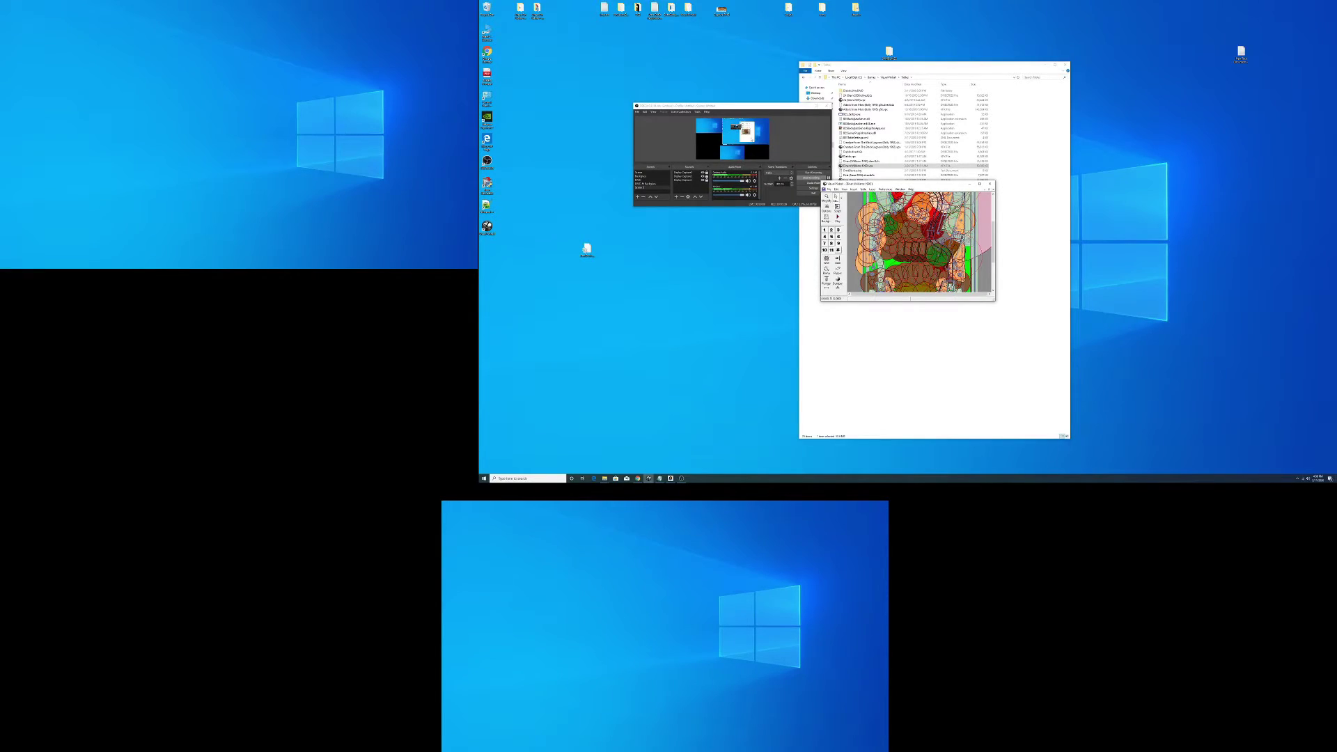
# Step: Reopen the Diner .vpx table file from the Open dialog
pyautogui.click(620, 405)
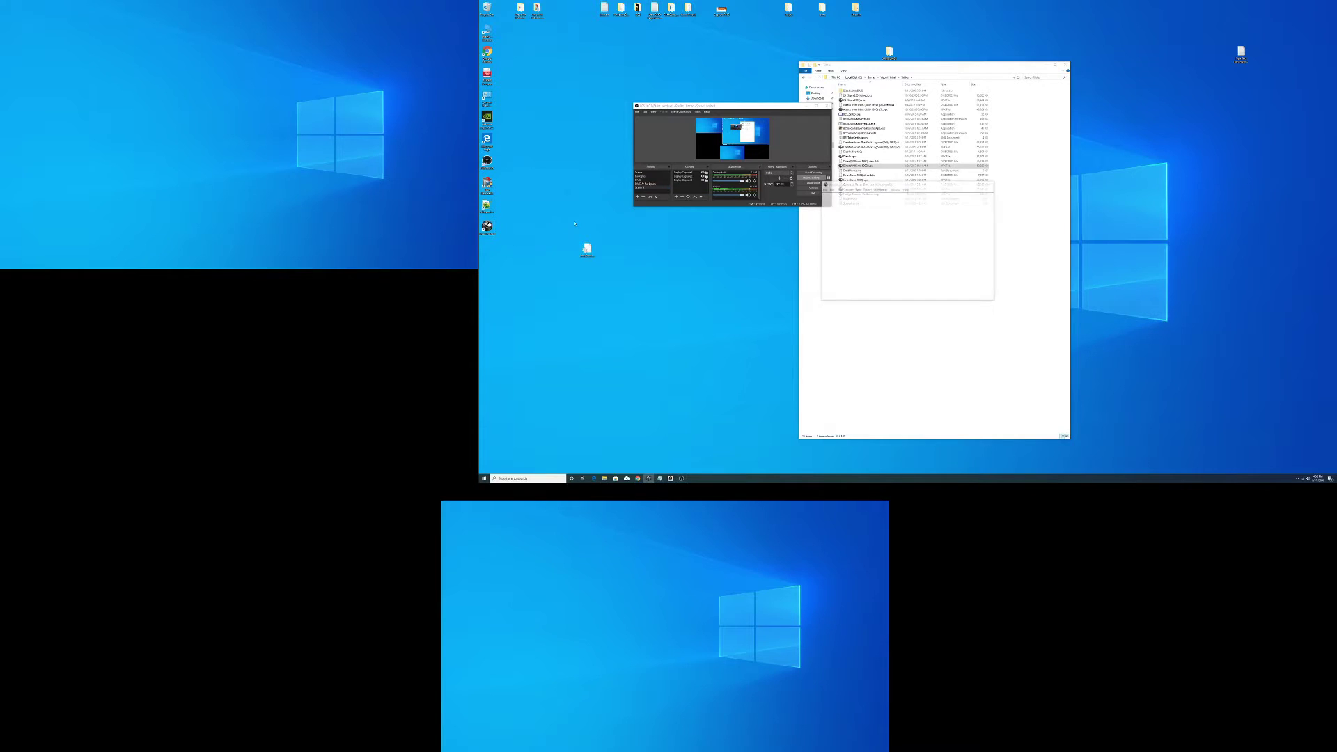
pyautogui.doubleClick(871, 245)
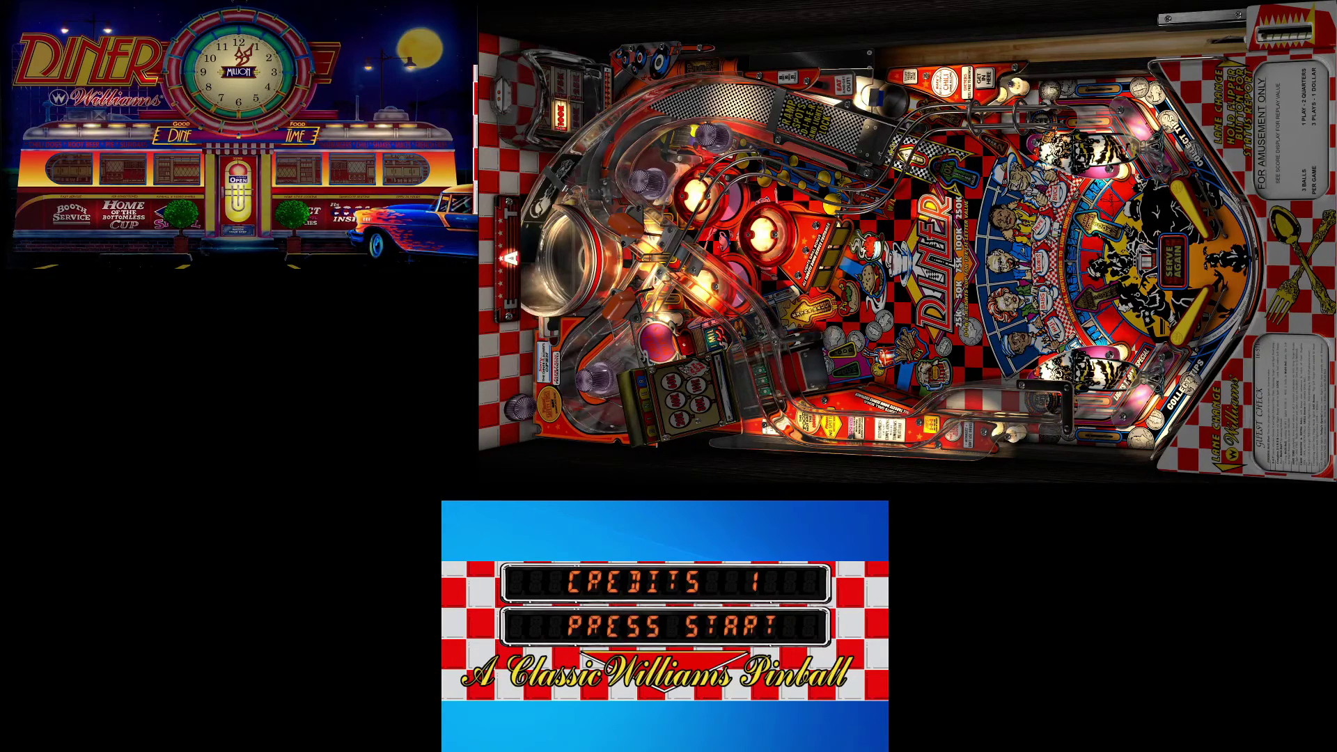
# Step: Start a Diner game with 1, plunge the ball, work the Shift flippers, then quit
pyautogui.press('1')
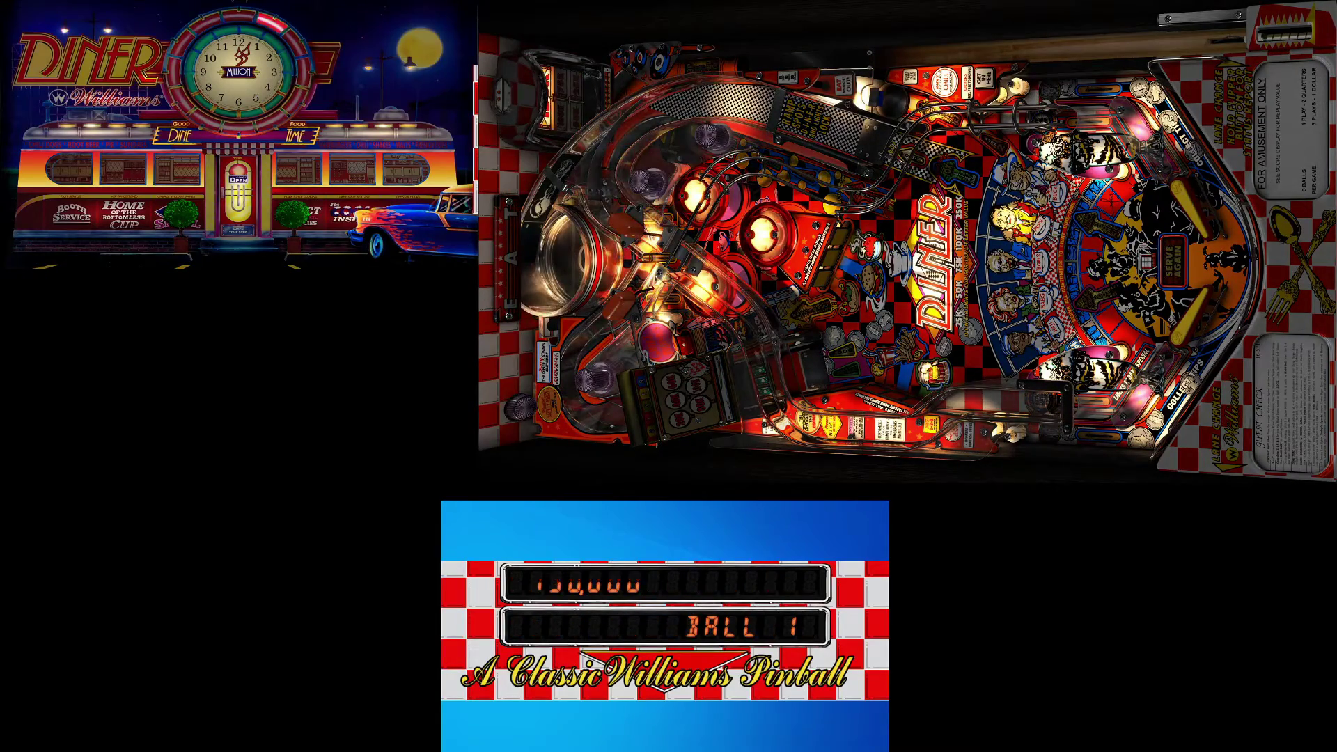
pyautogui.press('Return')
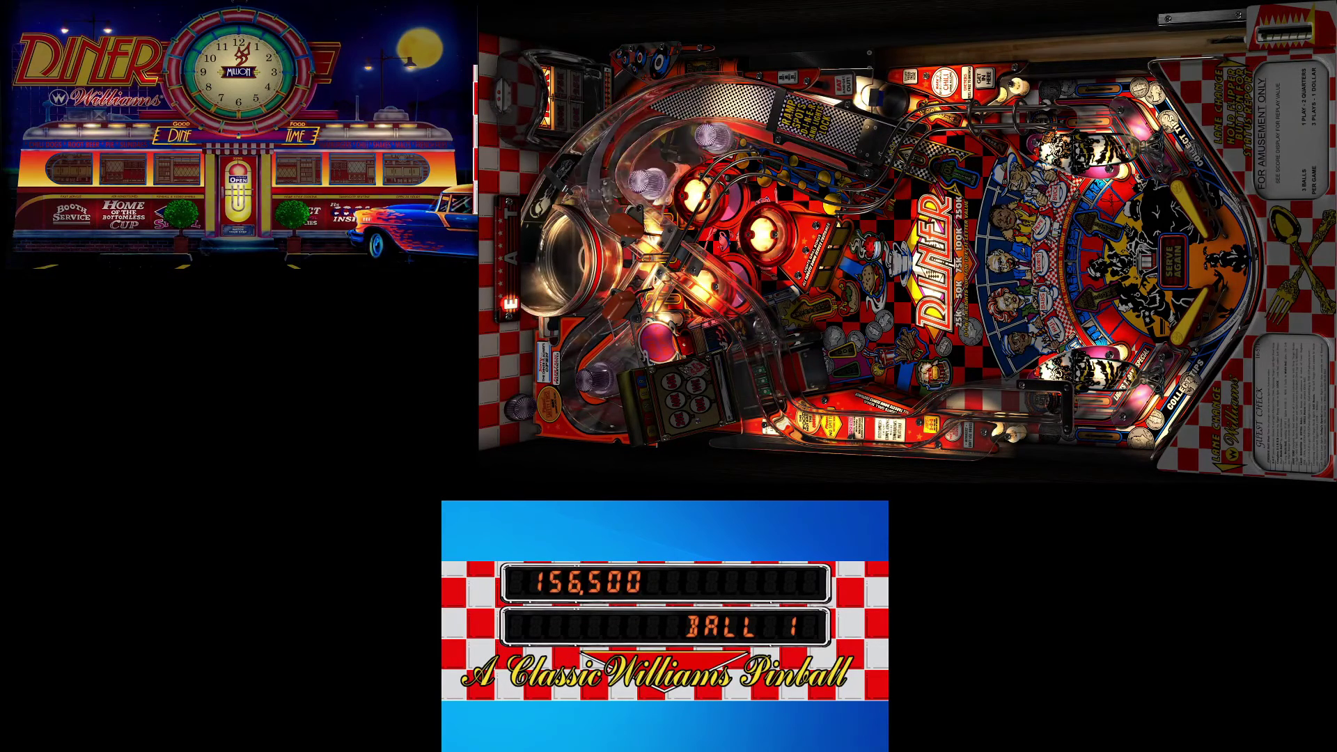
pyautogui.press('Shift_L')
pyautogui.press('Shift_R')
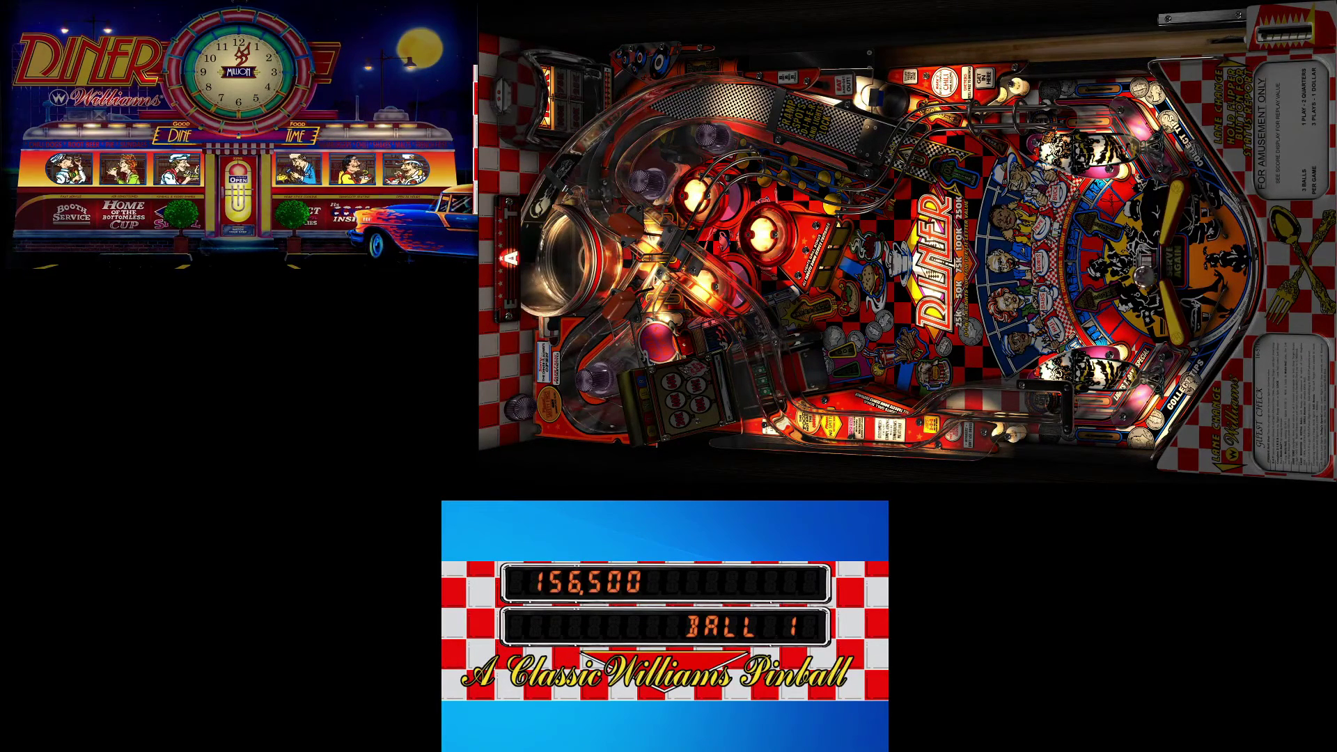
pyautogui.press('Shift_L')
pyautogui.press('Shift_R')
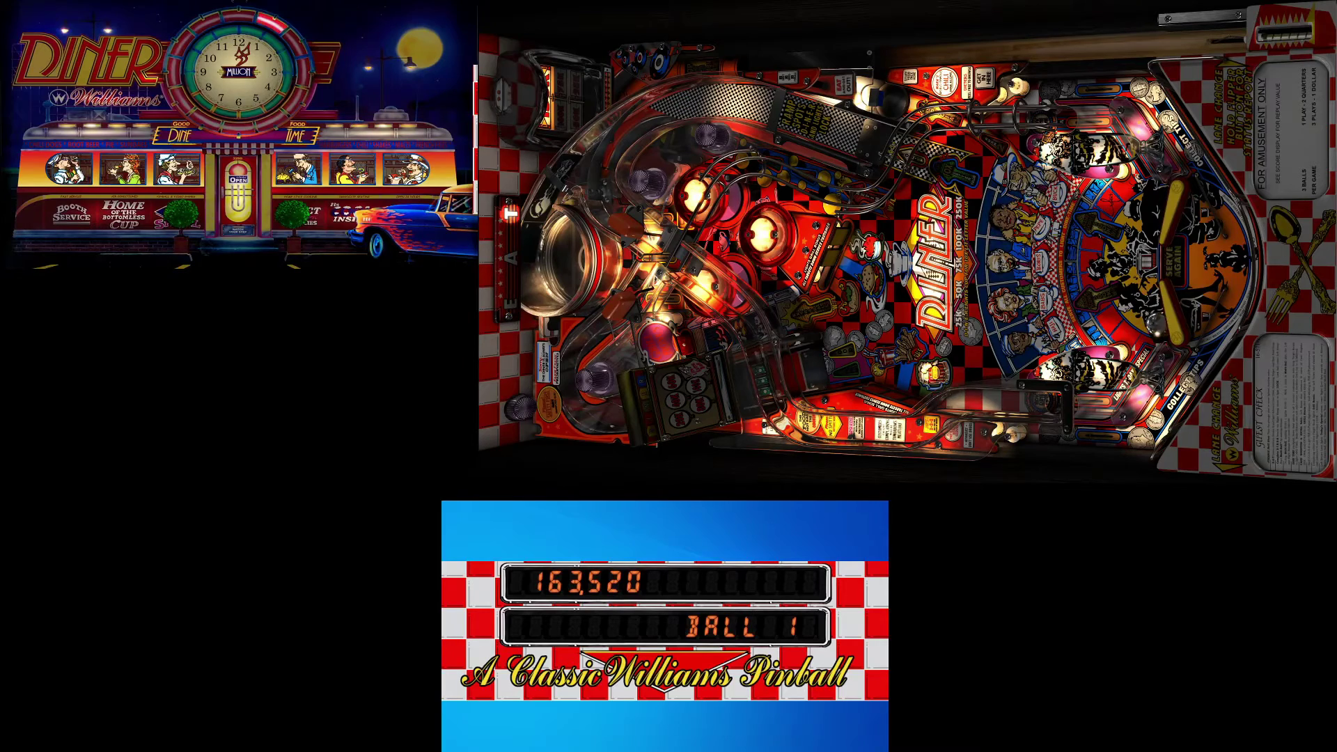
pyautogui.press('Shift_L')
pyautogui.press('Shift_R')
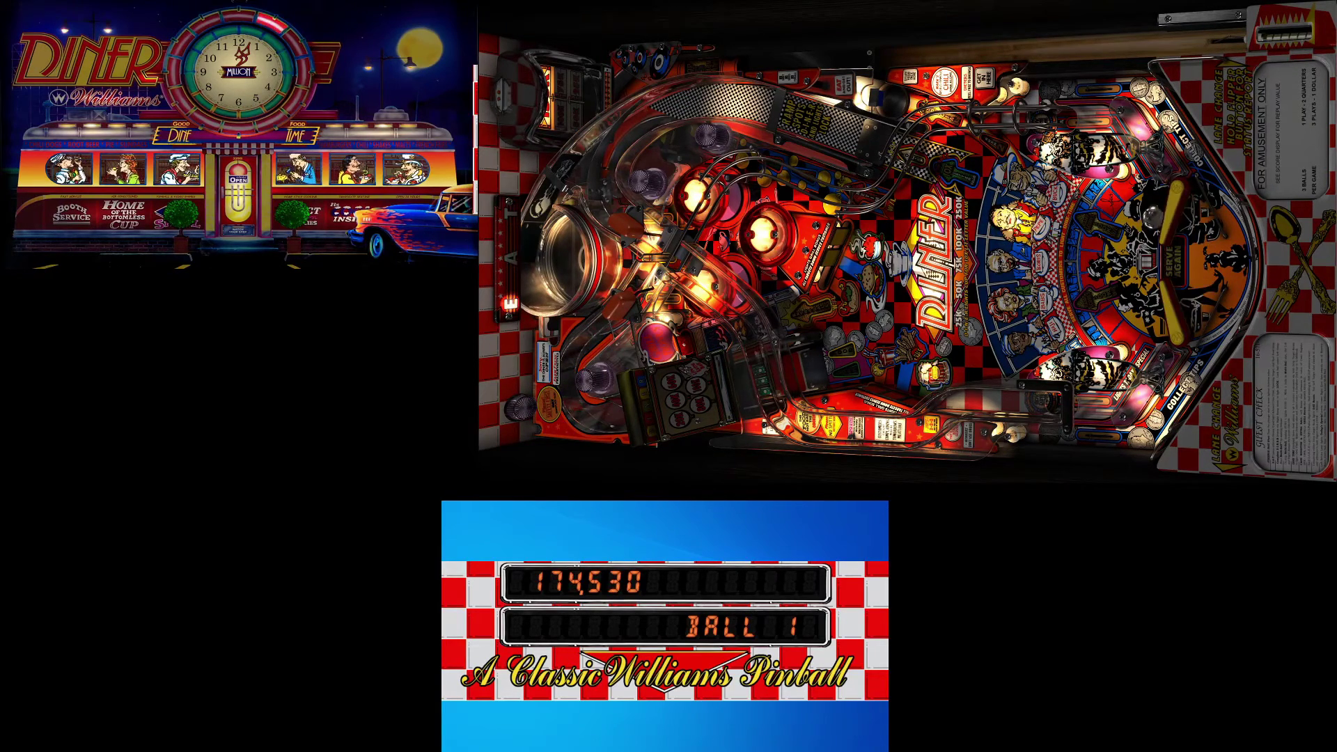
pyautogui.press('Shift_L')
pyautogui.press('Shift_R')
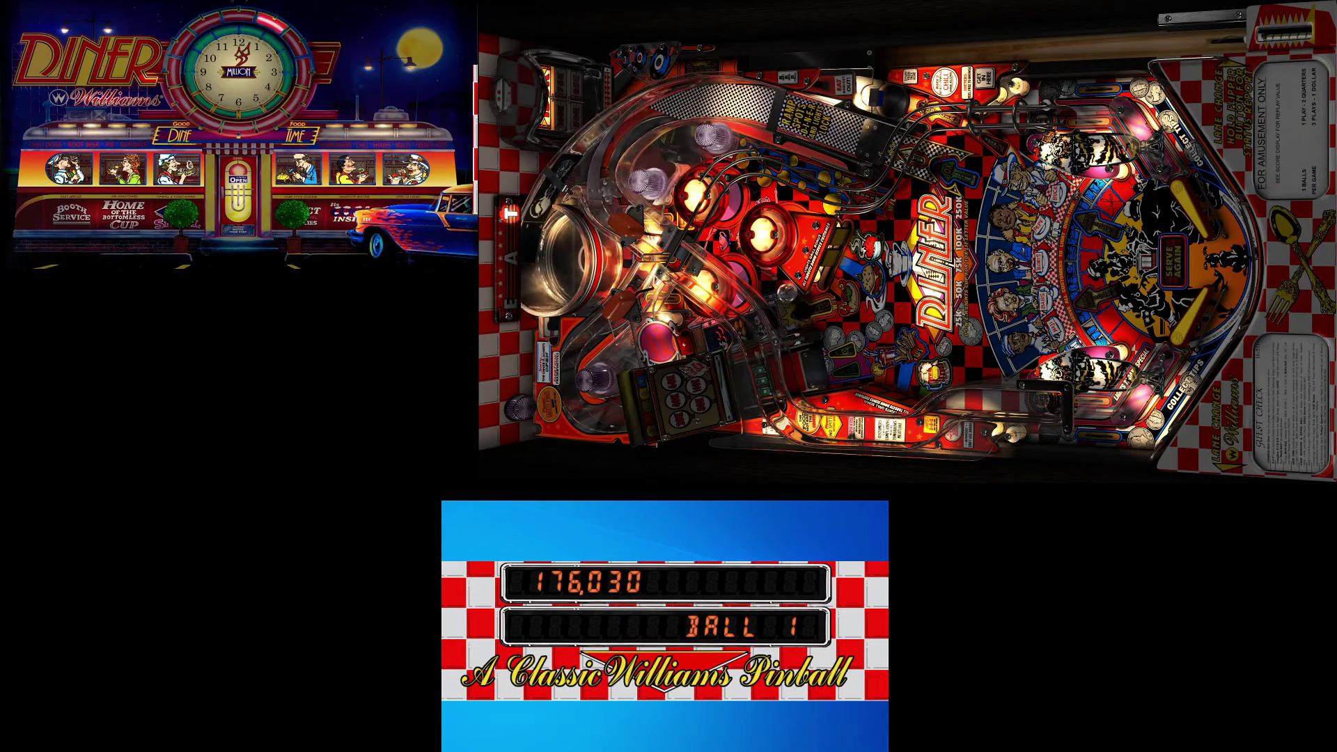
pyautogui.press('Escape')
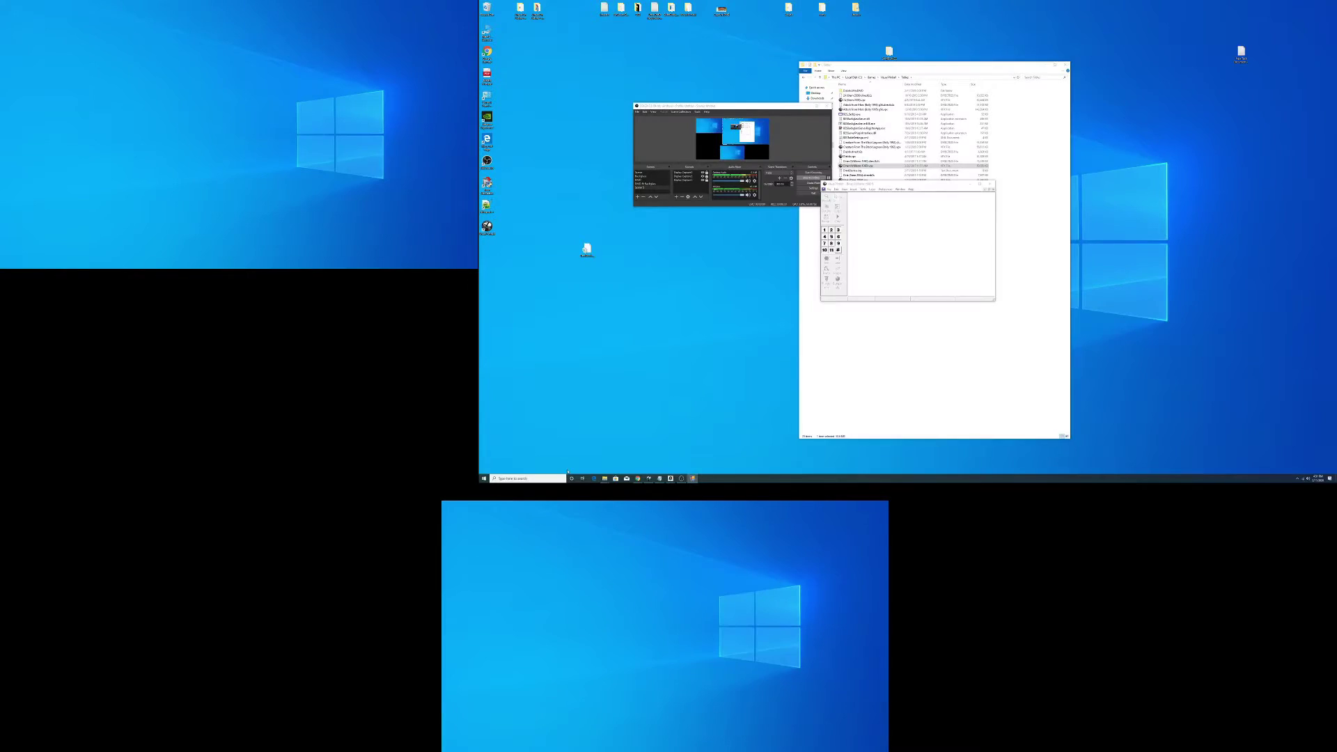